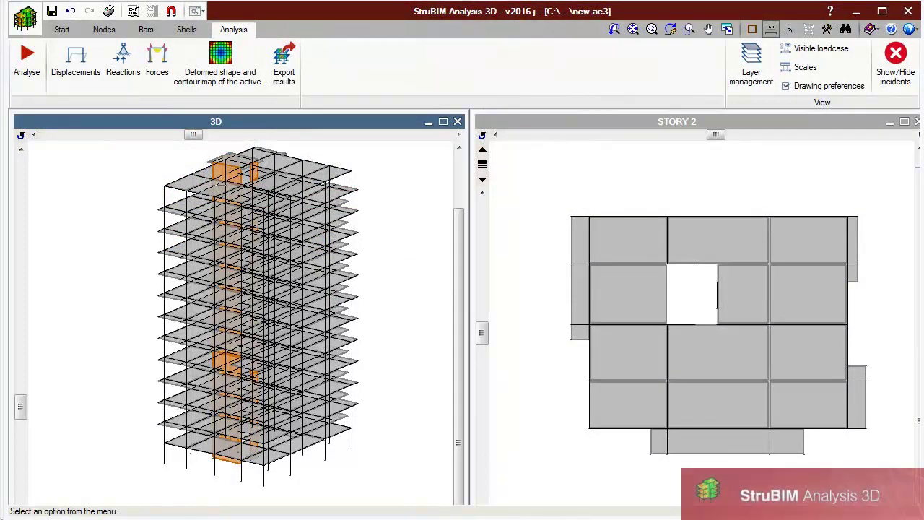
pyautogui.moveTo(192, 134); pyautogui.dragTo(298, 137)
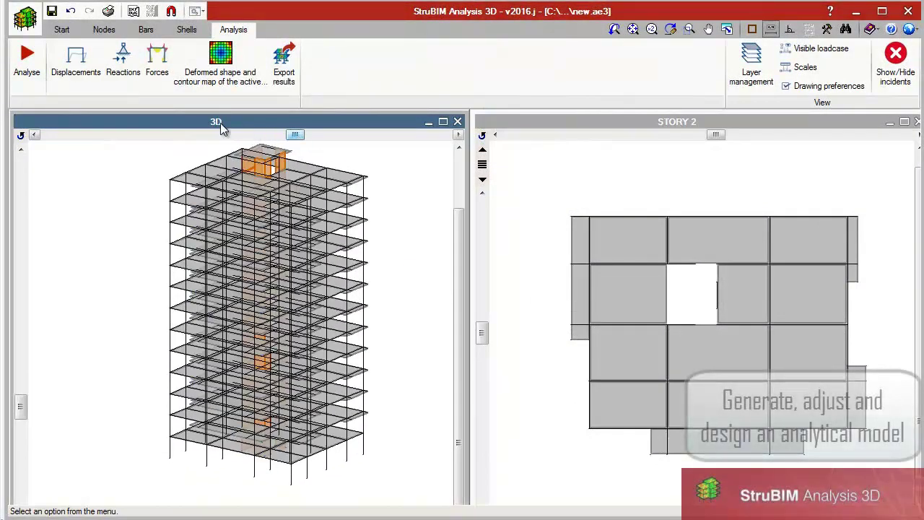
pyautogui.click(61, 30)
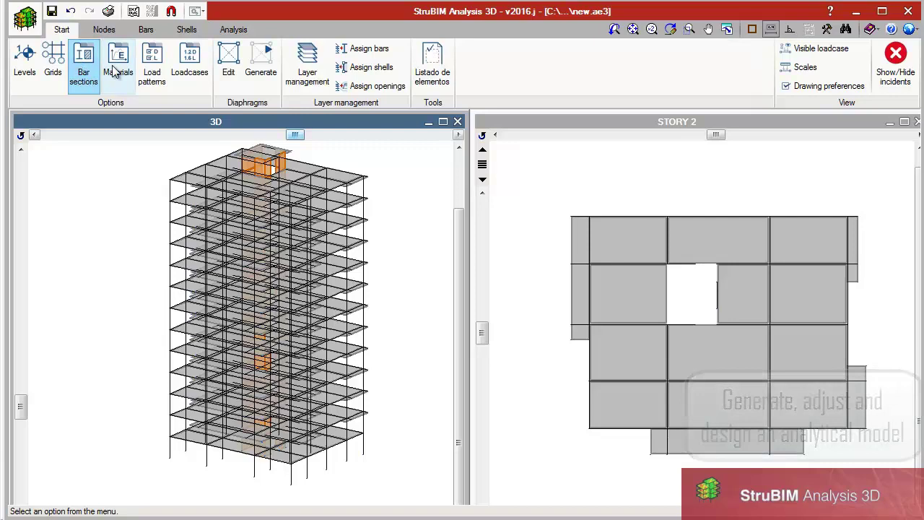
pyautogui.click(103, 31)
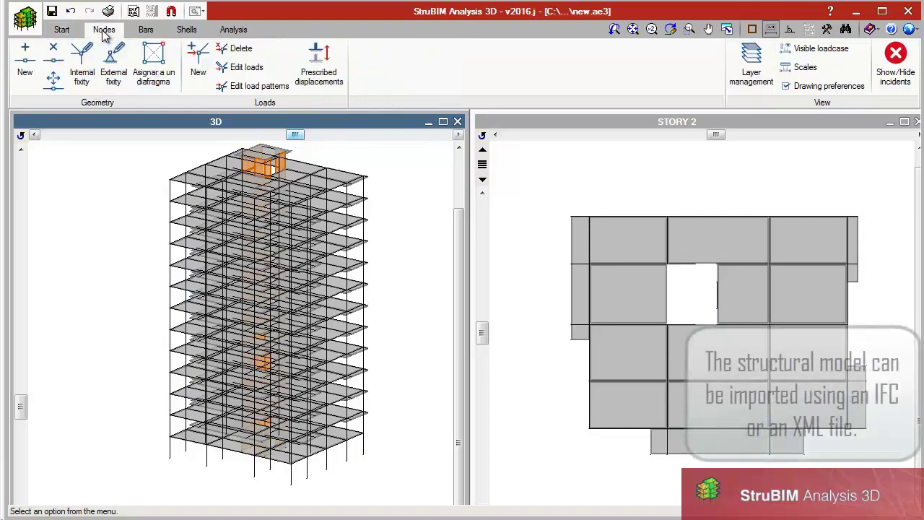
pyautogui.click(145, 32)
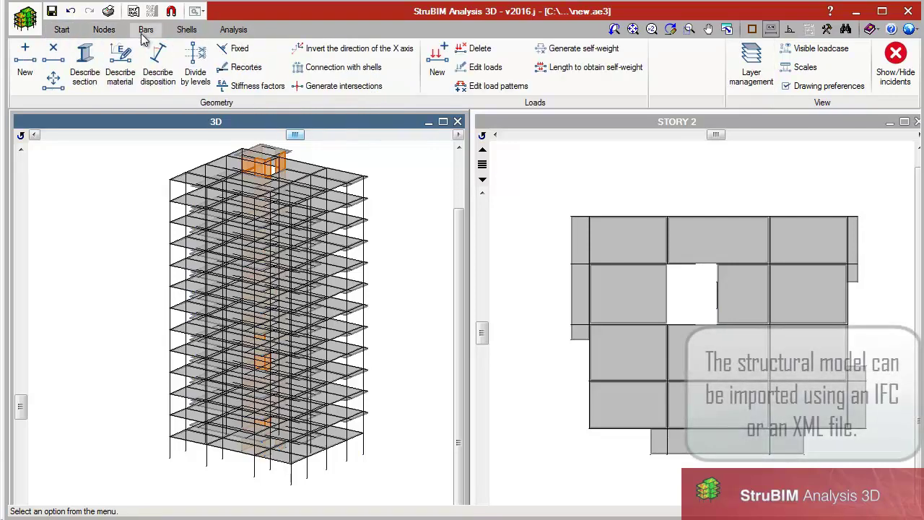
pyautogui.click(184, 32)
# - Display the total displacement contour map of the 3D building model for loadcase SD and inspect it from another angle
pyautogui.click(232, 29)
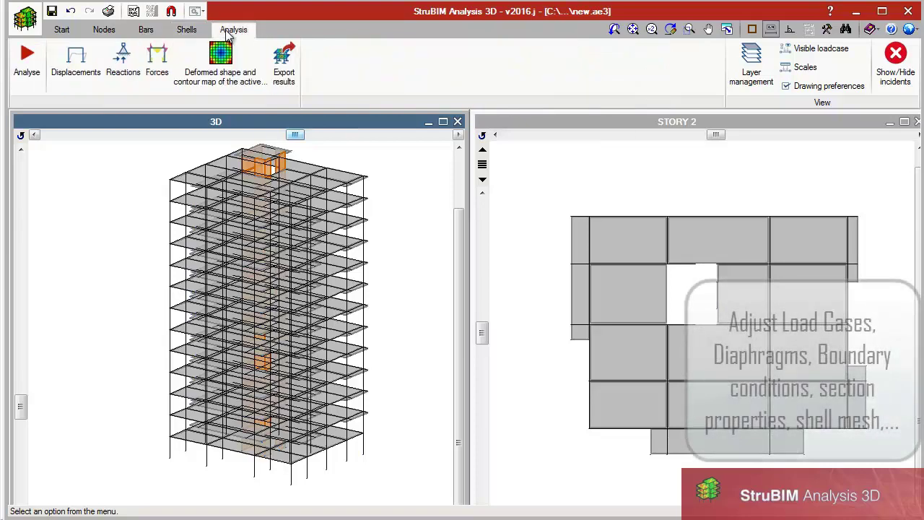
pyautogui.click(225, 62)
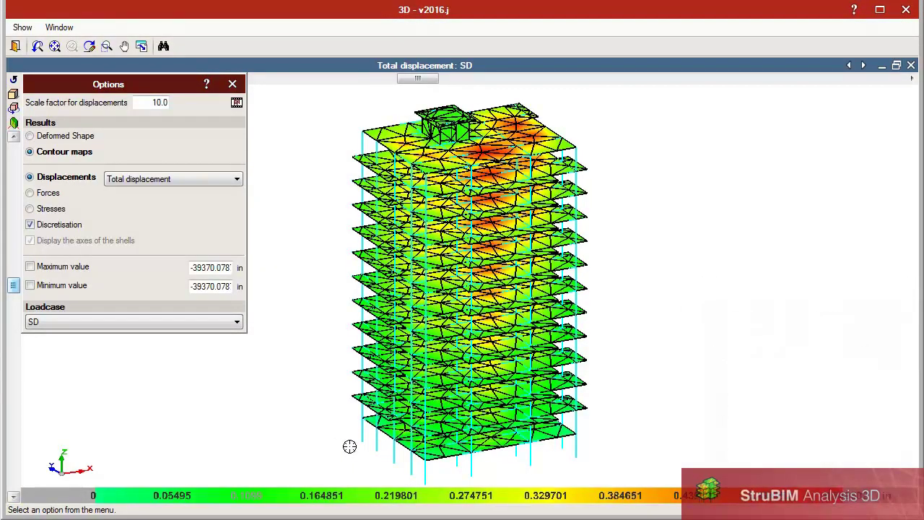
pyautogui.moveTo(474, 435); pyautogui.dragTo(365, 345)
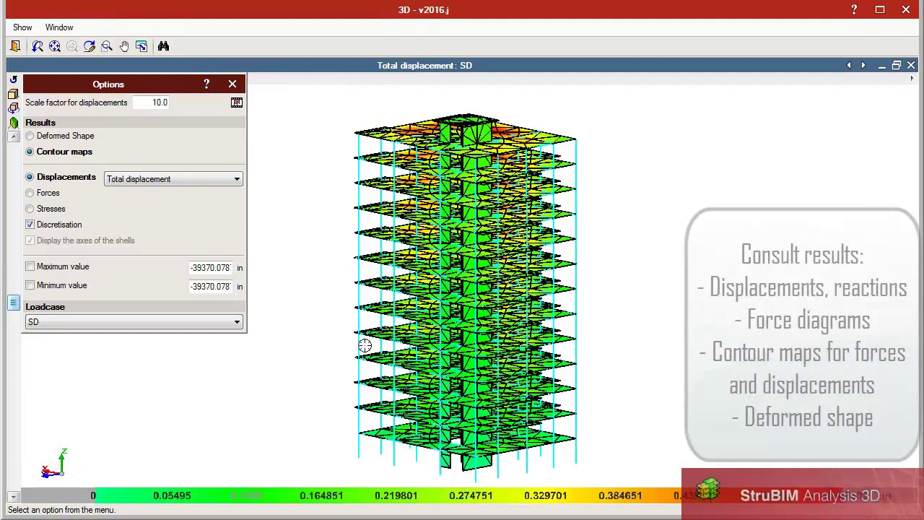
pyautogui.click(216, 179)
pyautogui.click(216, 179)
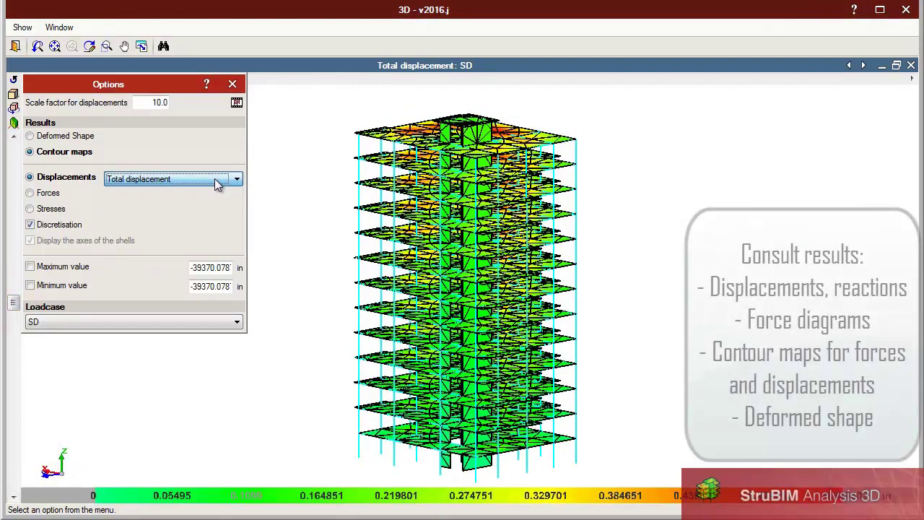
# - Switch the contour maps to forces, view Axial X, Axial Y, Axial XY and Moment X in turn, and close the results view
pyautogui.click(38, 195)
pyautogui.click(165, 181)
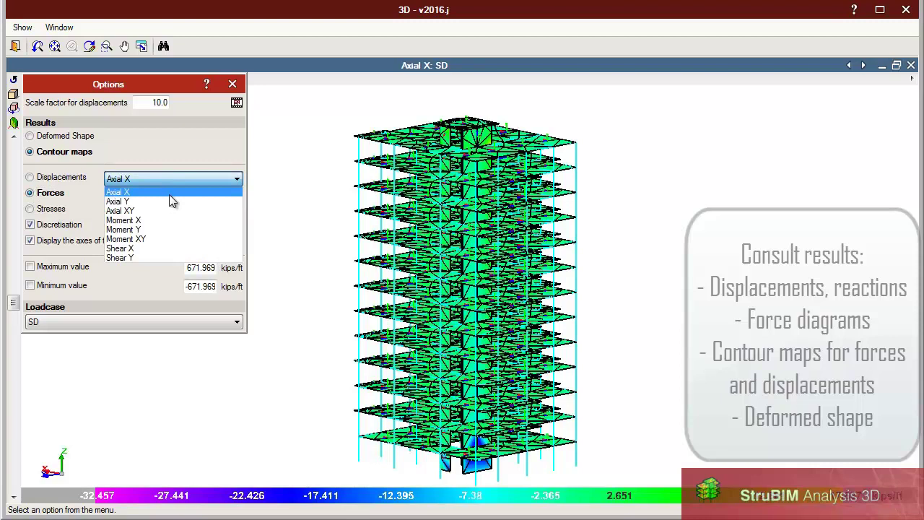
pyautogui.click(171, 200)
pyautogui.hotkey('alt', 'Down')
pyautogui.press('Down')
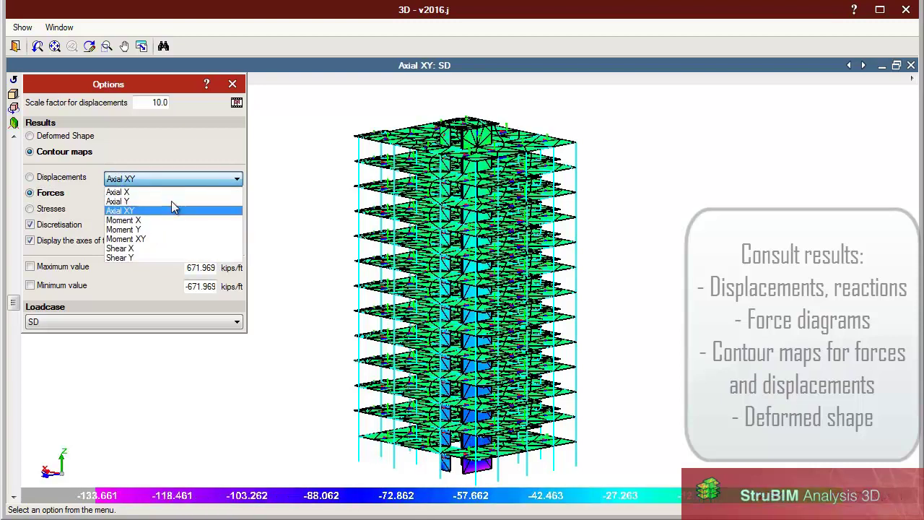
pyautogui.press('Down')
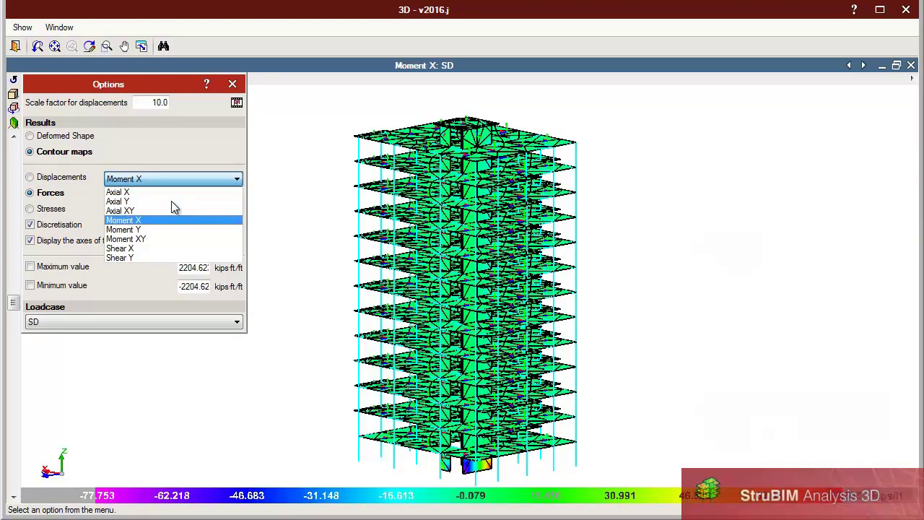
pyautogui.click(14, 48)
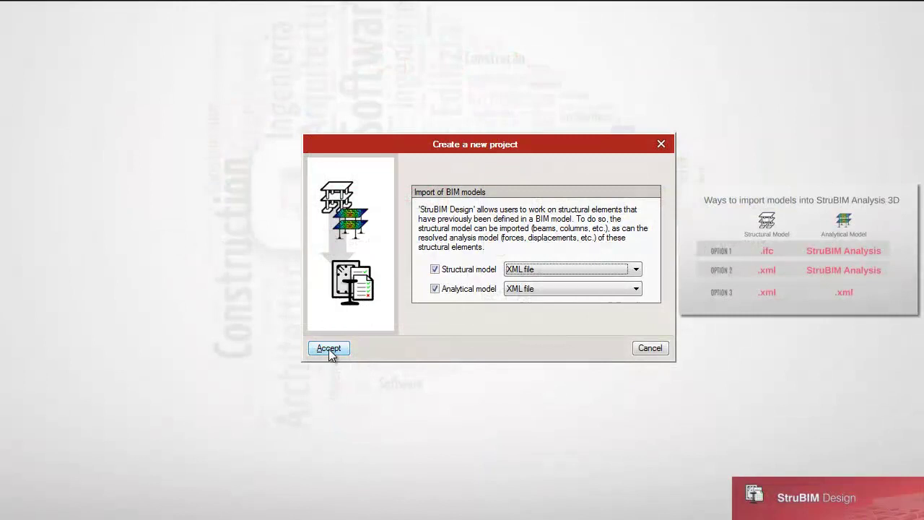
# - In StruBIM Design, create the new project by importing the structural and analytical models from XML files, and view the building in 3D
pyautogui.click(328, 348)
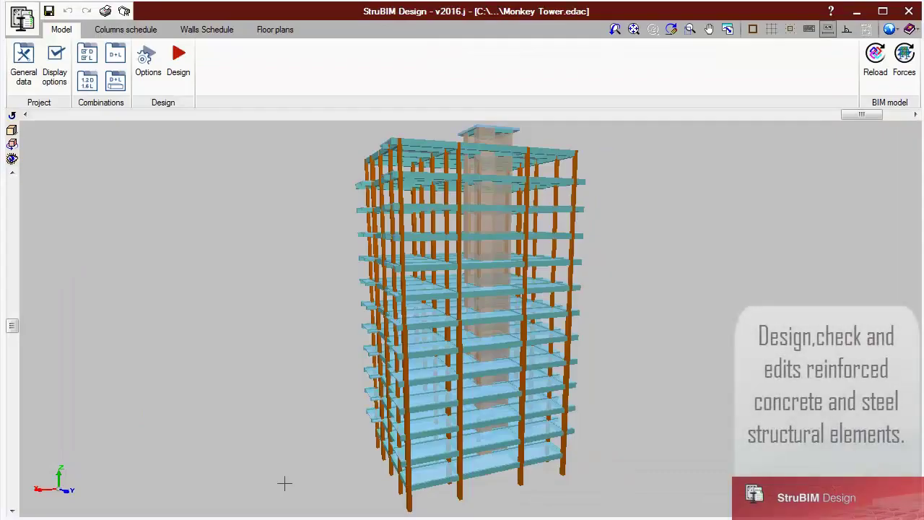
pyautogui.moveTo(285, 484); pyautogui.dragTo(679, 490, button='middle')
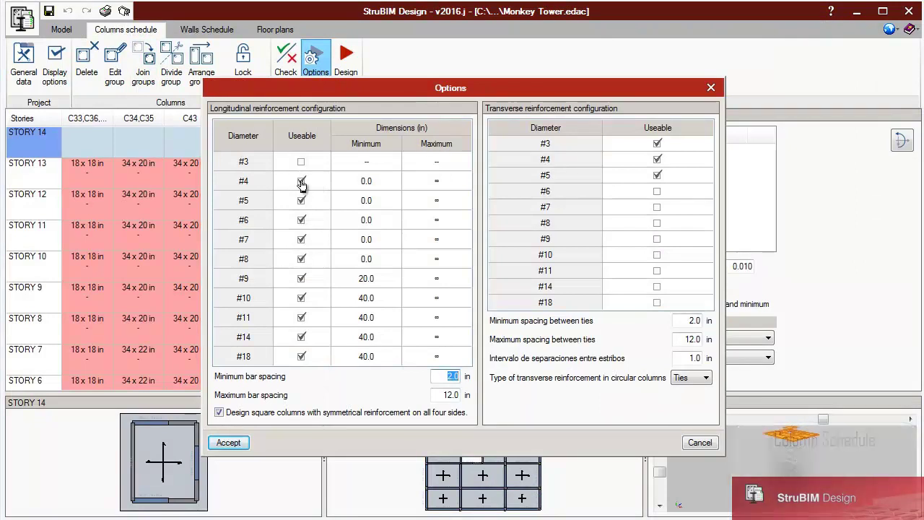
# - Exclude #4 and #5 bars from longitudinal column reinforcement, set the minimum bar spacing to 3 in, and design the columns
pyautogui.click(301, 182)
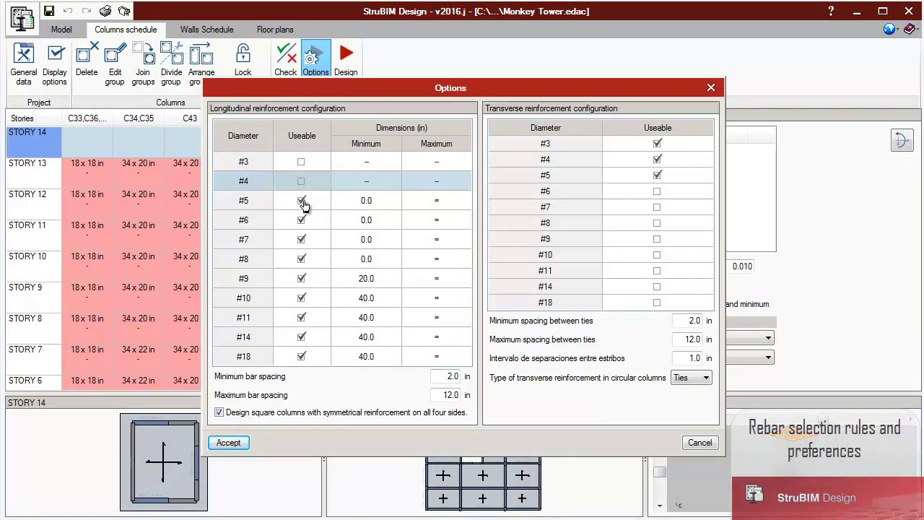
pyautogui.click(302, 201)
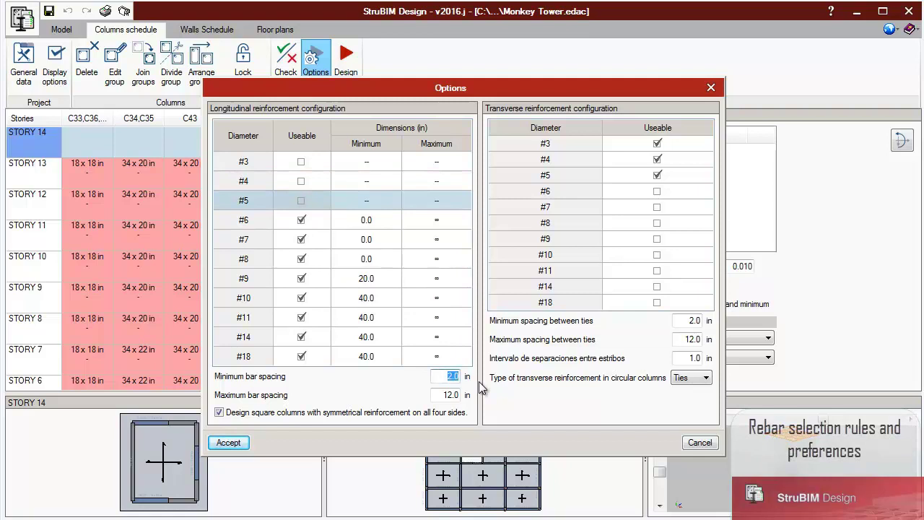
pyautogui.write('3')
pyautogui.click(230, 443)
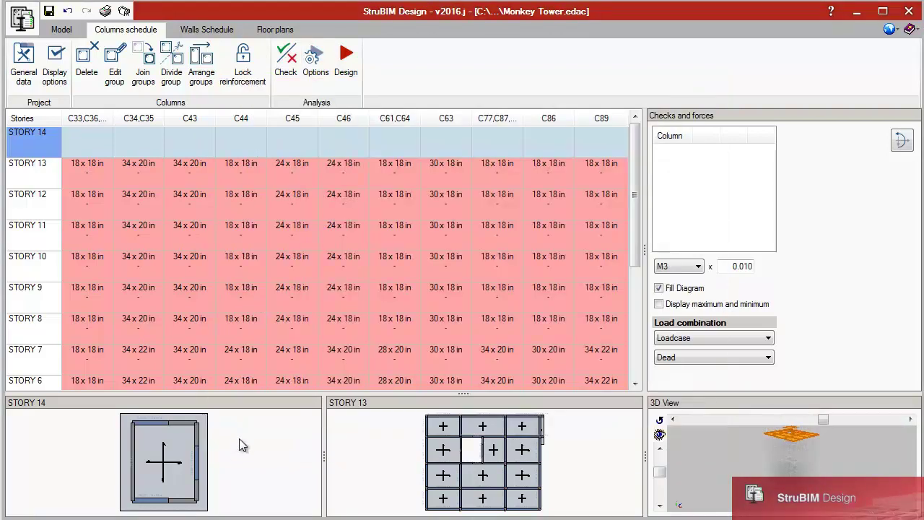
pyautogui.click(346, 59)
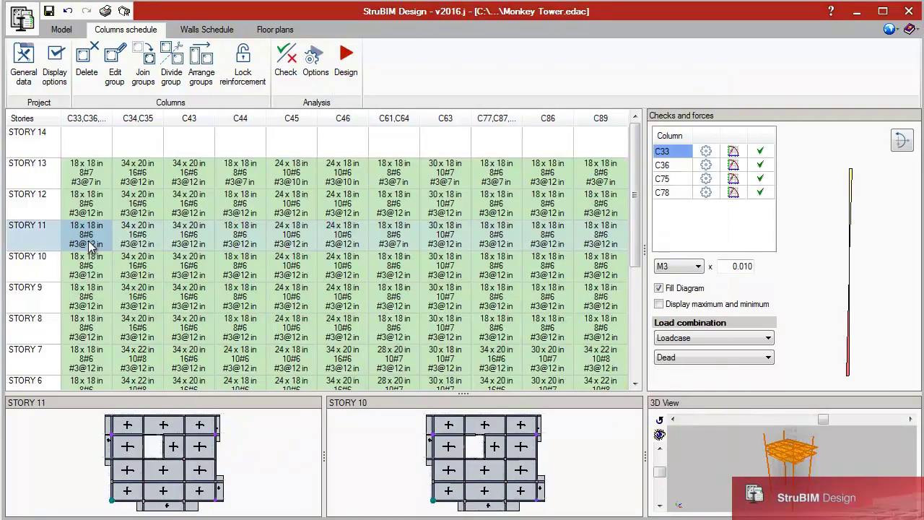
# - View the force diagrams of columns C36 and C75 at Story 11 and examine the checks report for column C33
pyautogui.click(664, 165)
pyautogui.click(671, 180)
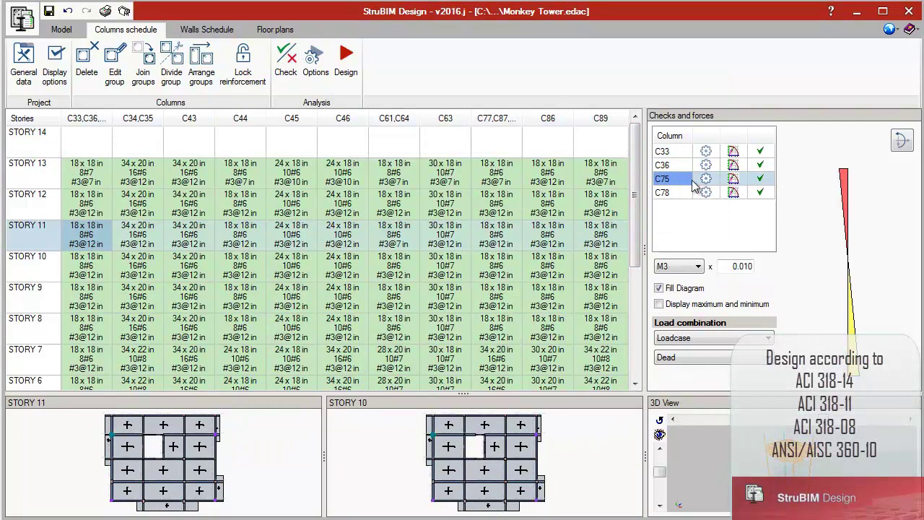
pyautogui.click(760, 152)
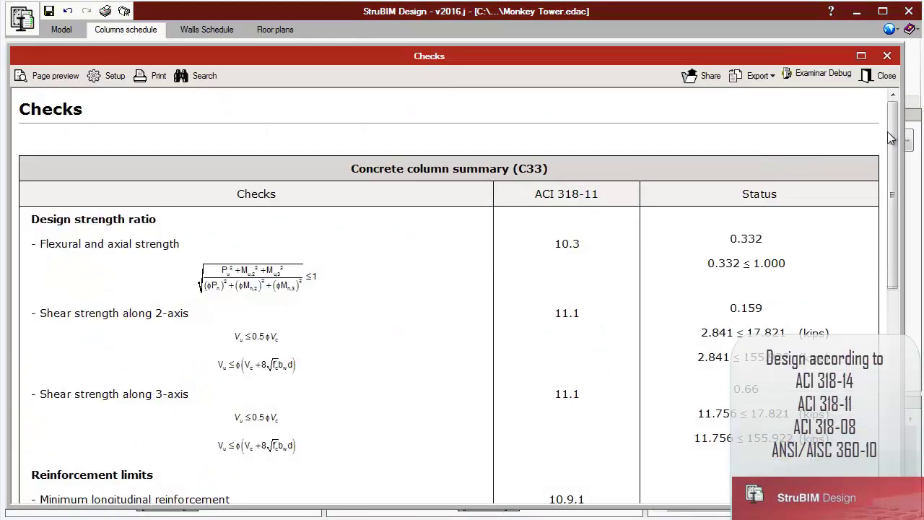
pyautogui.moveTo(893, 139); pyautogui.dragTo(917, 310)
pyautogui.click(881, 77)
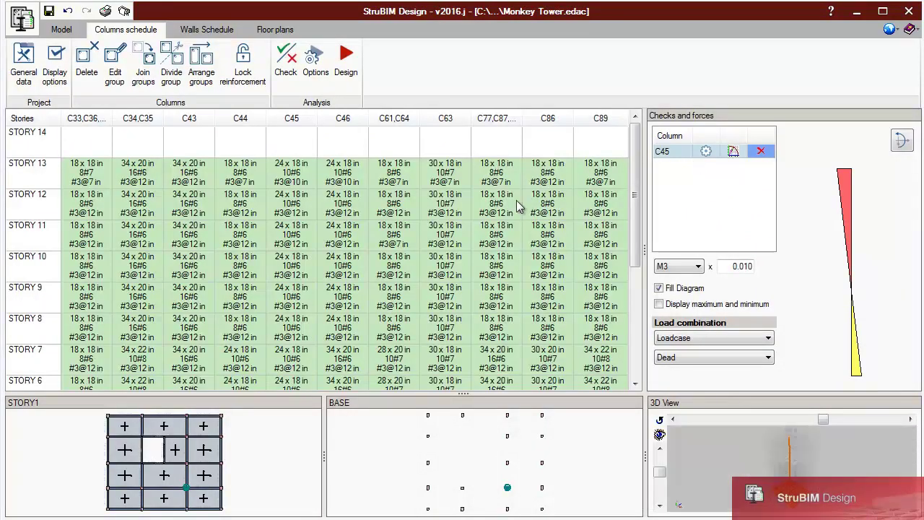
# - Set the longitudinal bar size to #5 for column group C77, C87, C88 from Story 11 to Story 12
pyautogui.doubleClick(495, 209)
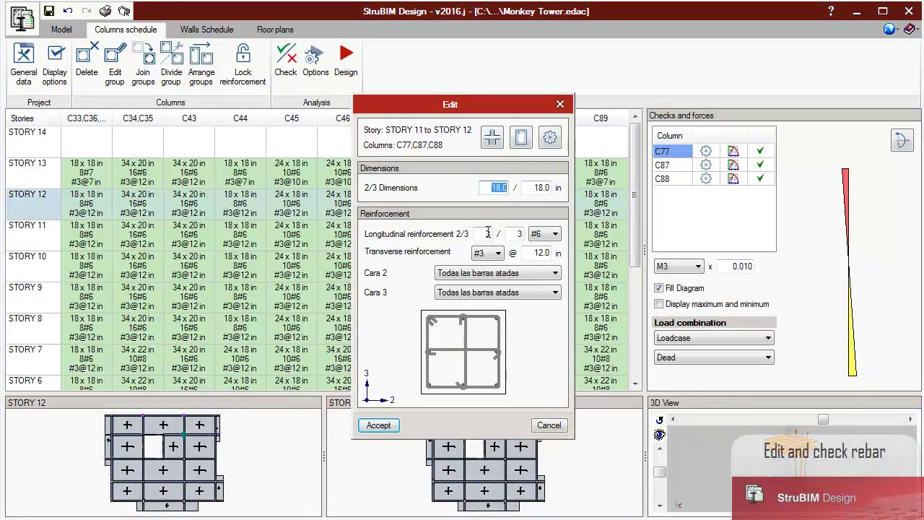
pyautogui.click(537, 237)
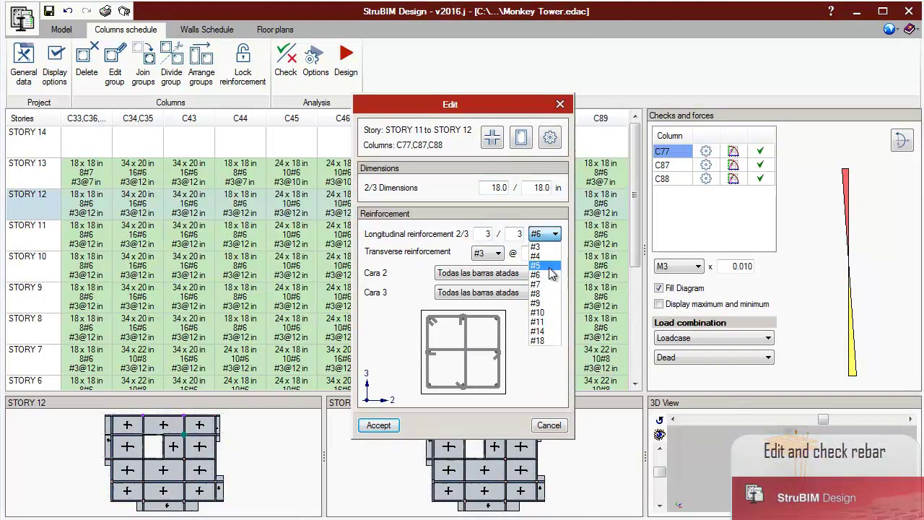
pyautogui.click(549, 266)
pyautogui.click(381, 425)
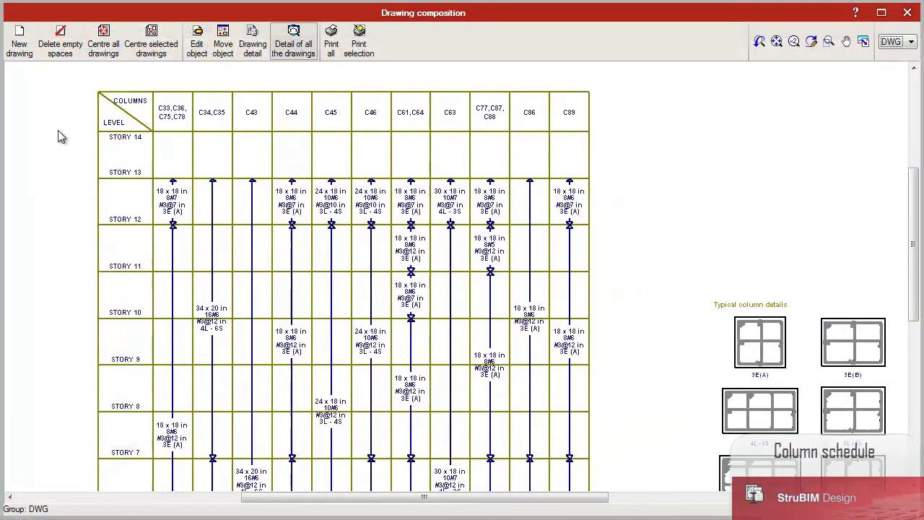
# - Examine the column schedule drawing, including the reinforcement of the lower stories and the typical column details
pyautogui.scroll(2, 58, 130)
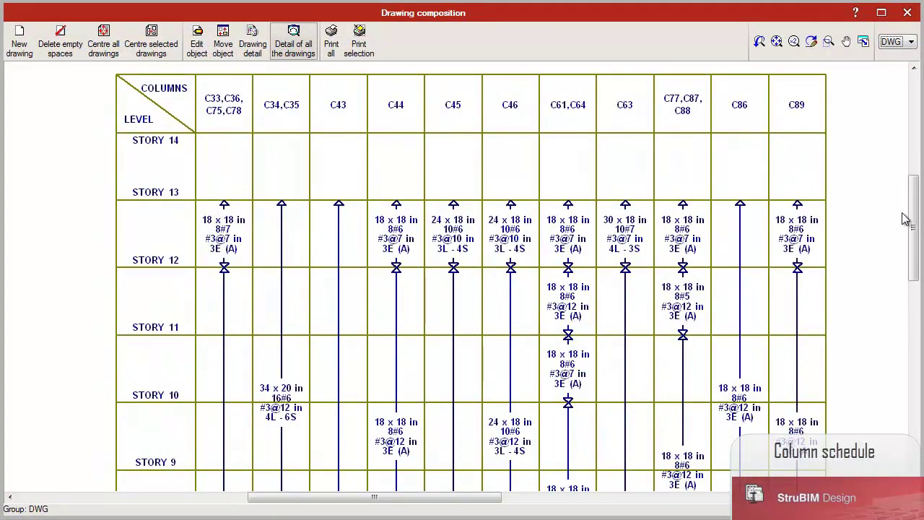
pyautogui.moveTo(914, 213); pyautogui.dragTo(920, 268)
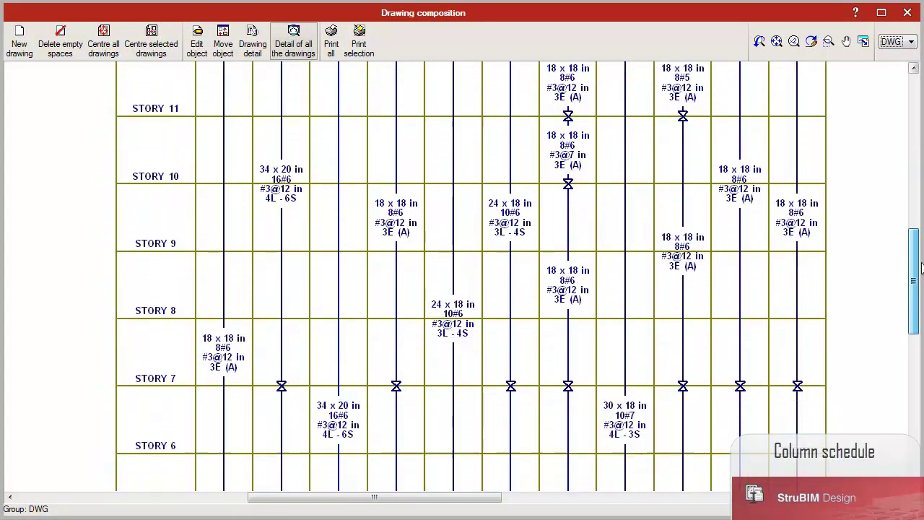
pyautogui.moveTo(456, 503); pyautogui.dragTo(633, 506)
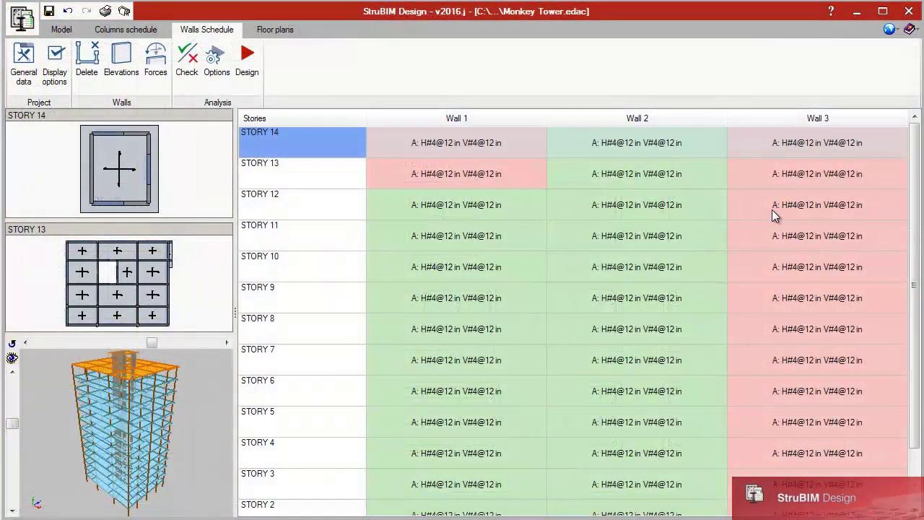
# - Open Wall 3 between Story 11 and Story 12 for editing and examine its full checks report
pyautogui.doubleClick(775, 208)
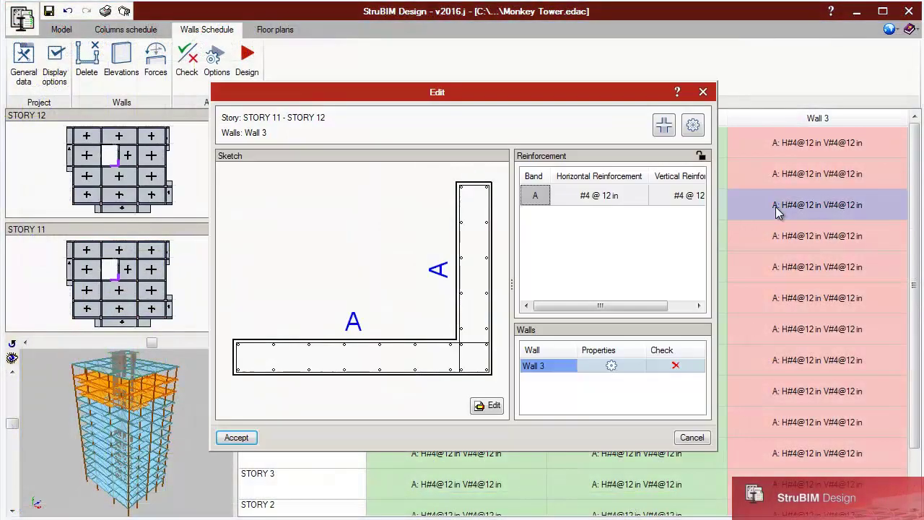
pyautogui.click(672, 368)
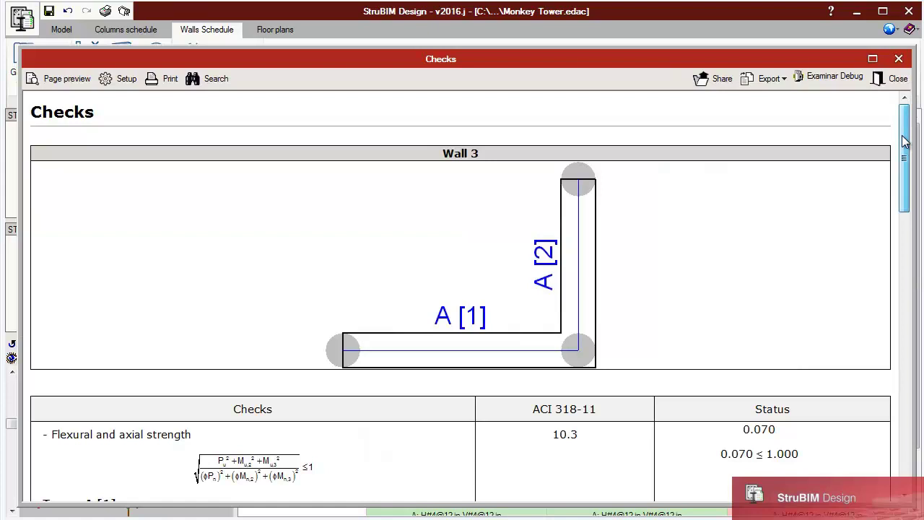
pyautogui.moveTo(911, 148); pyautogui.dragTo(923, 425)
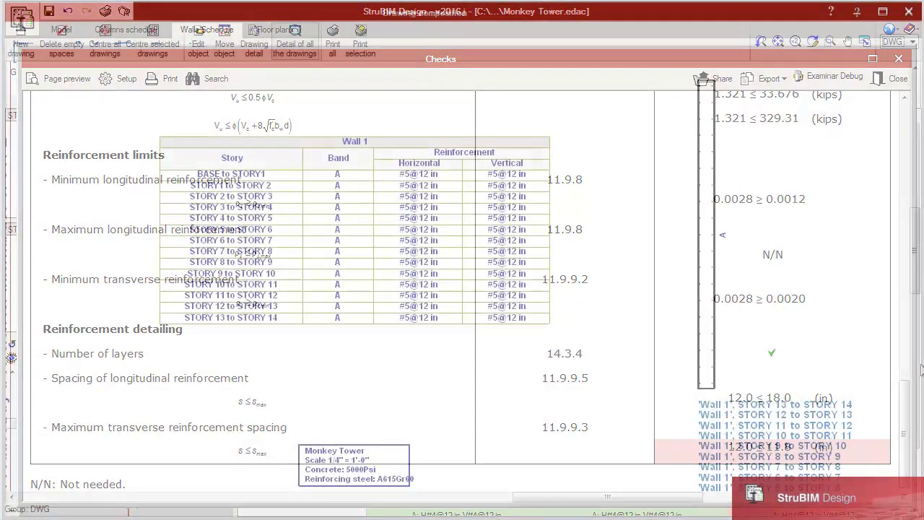
# - Examine the Wall 1 reinforcement table and section details in the wall schedule drawing
pyautogui.scroll(-15, 468, 285)
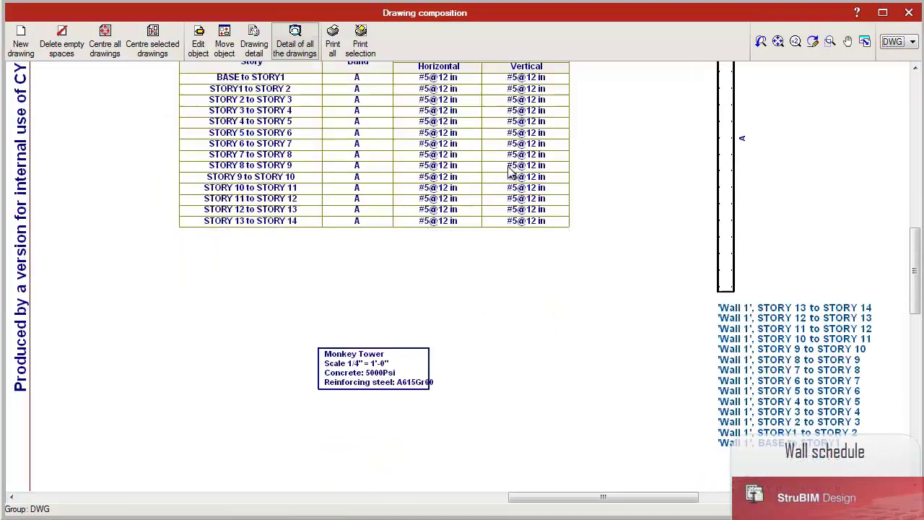
pyautogui.scroll(-5, 458, 254)
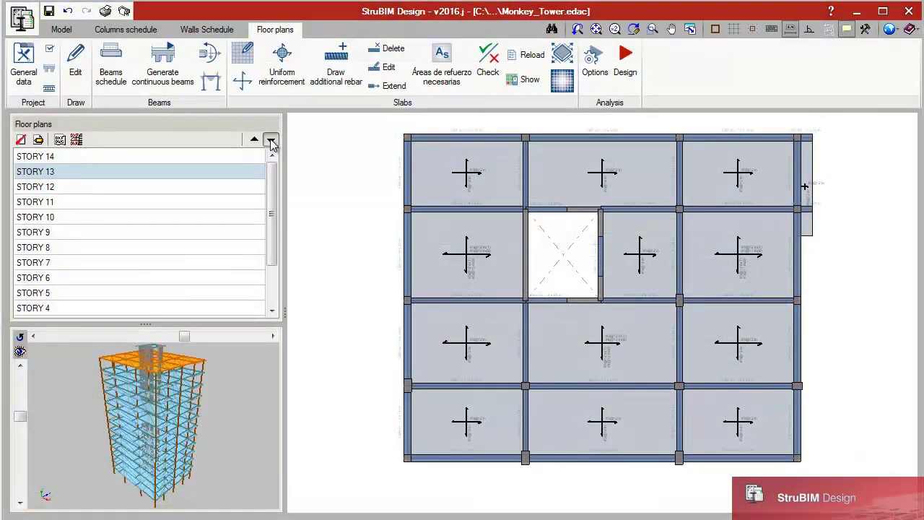
# - Display the FMin slab forces of Story 12 and compare them under successive load combinations of the Default group
pyautogui.click(270, 141)
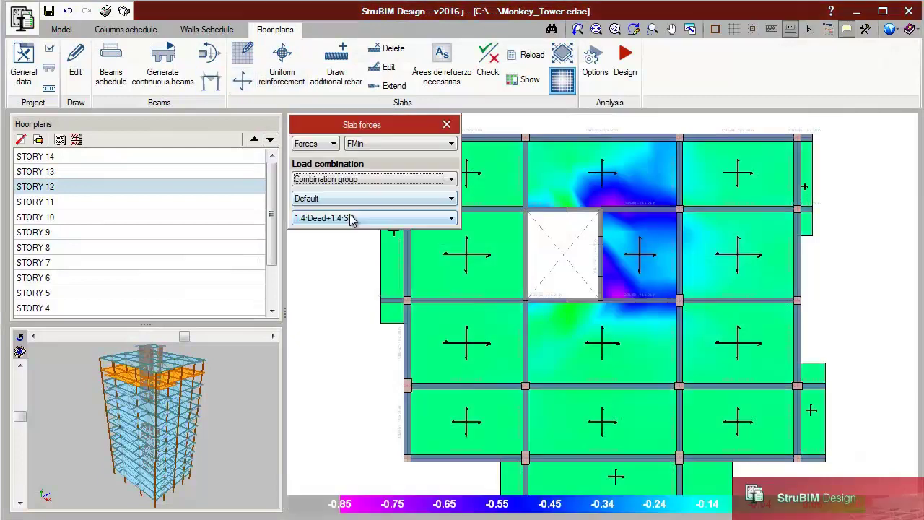
pyautogui.click(351, 219)
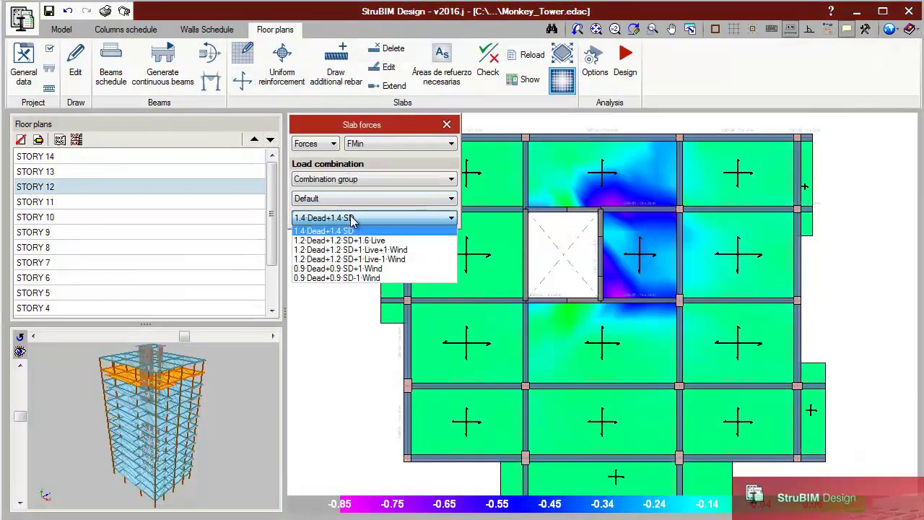
pyautogui.press('Down')
pyautogui.press('Down')
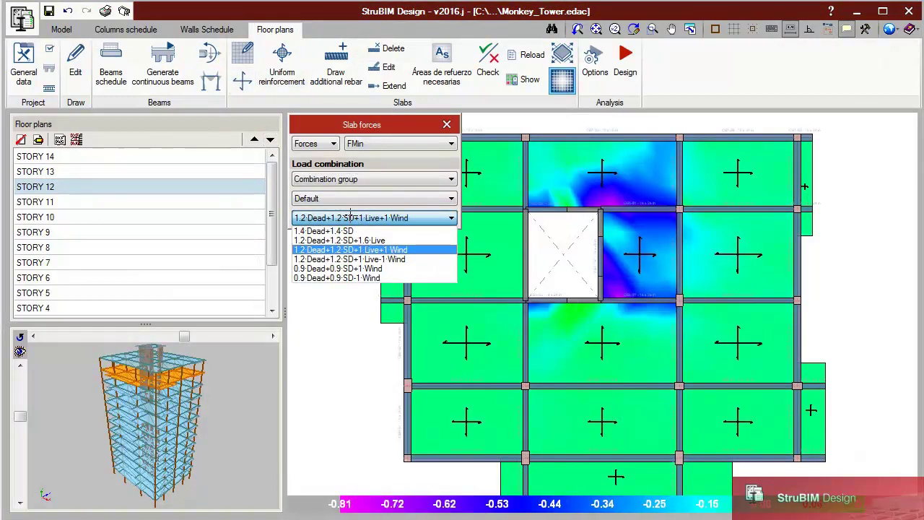
pyautogui.press('Down')
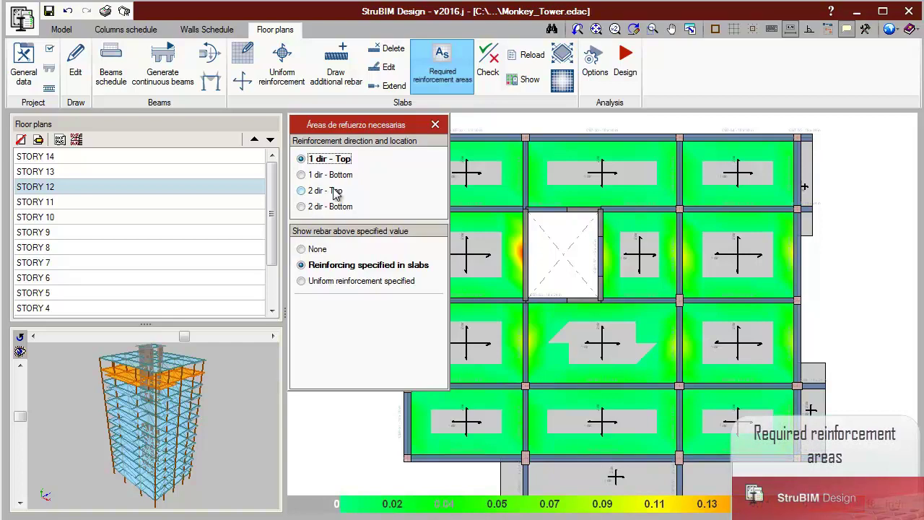
# - Examine the required slab reinforcement areas of Story 12 for 2 dir - Bottom and 1 dir - Bottom
pyautogui.click(332, 207)
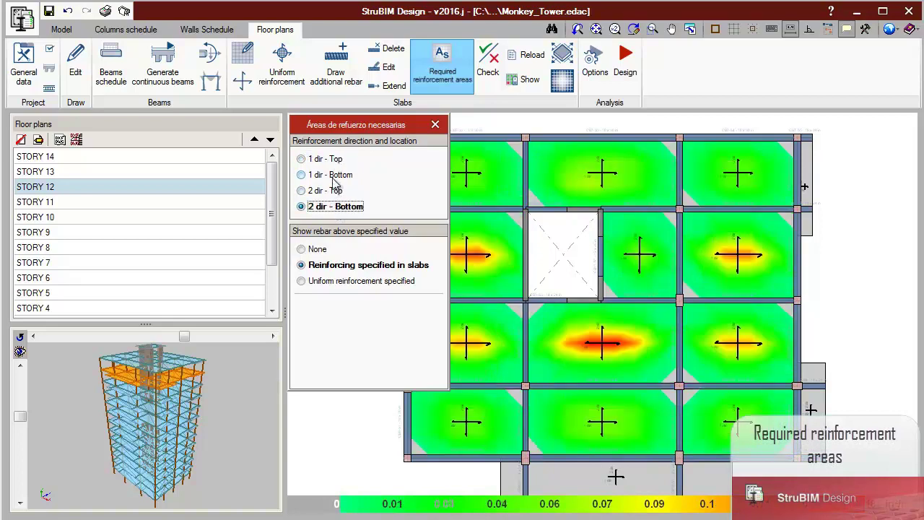
pyautogui.click(332, 175)
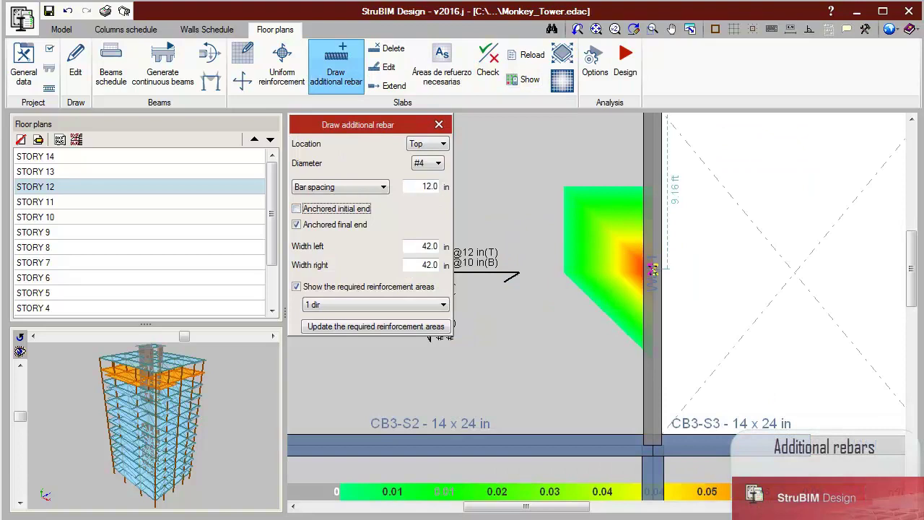
# - Draw additional #4 top rebar at 12 in spacing, 42 in wide each side, from Wall 1 into the adjoining slab, updating the required reinforcement areas
pyautogui.click(652, 269)
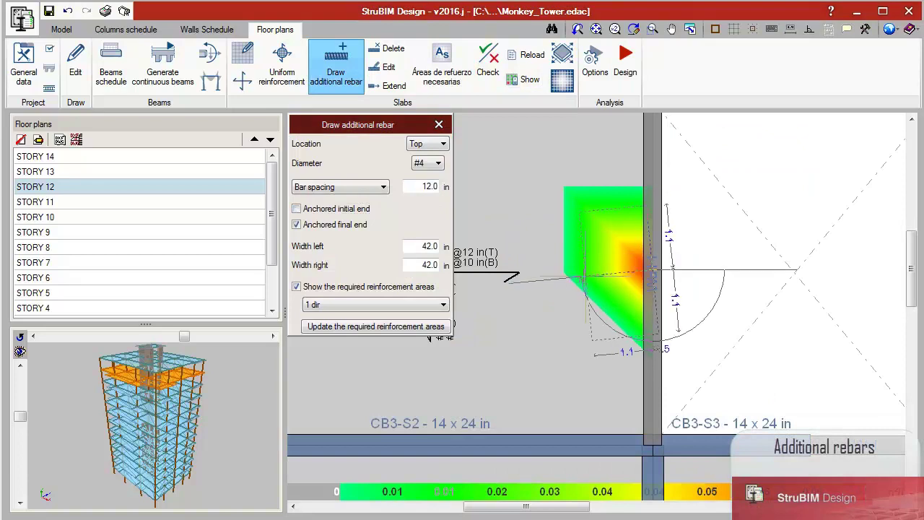
pyautogui.click(521, 275)
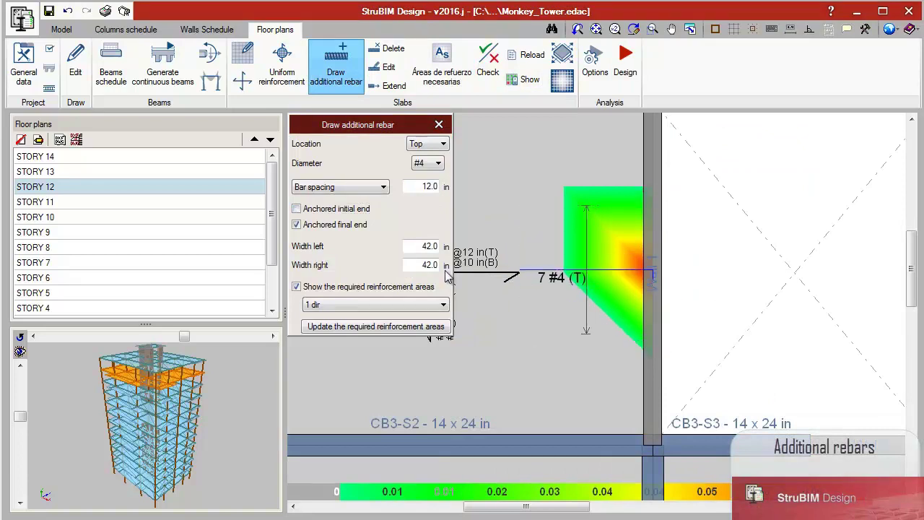
pyautogui.click(389, 328)
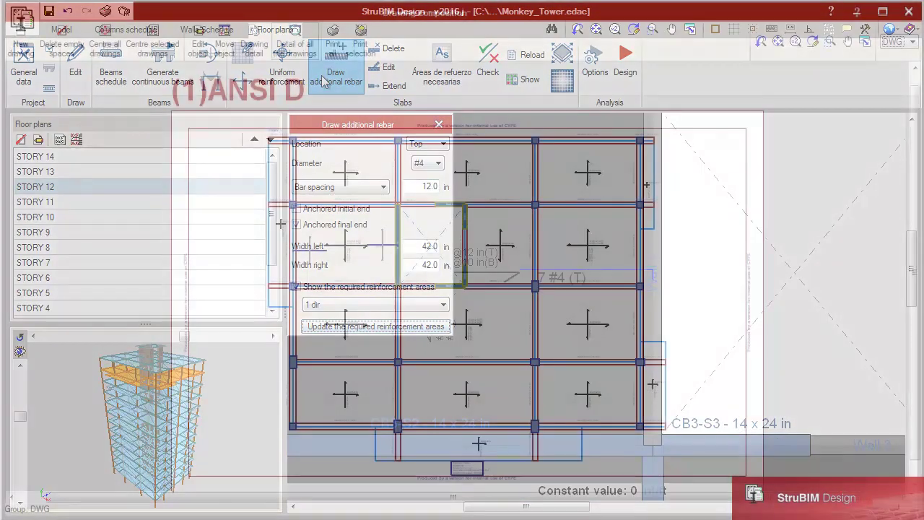
# - Examine the slab reinforcement around the wall core in the Story 12 floor plan drawing
pyautogui.scroll(2, 418, 246)
pyautogui.scroll(1, 421, 246)
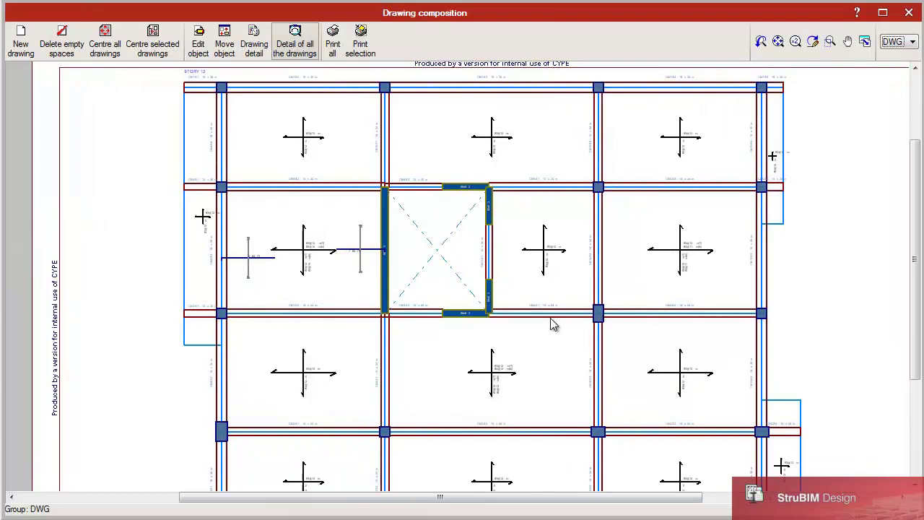
pyautogui.scroll(1, 452, 194)
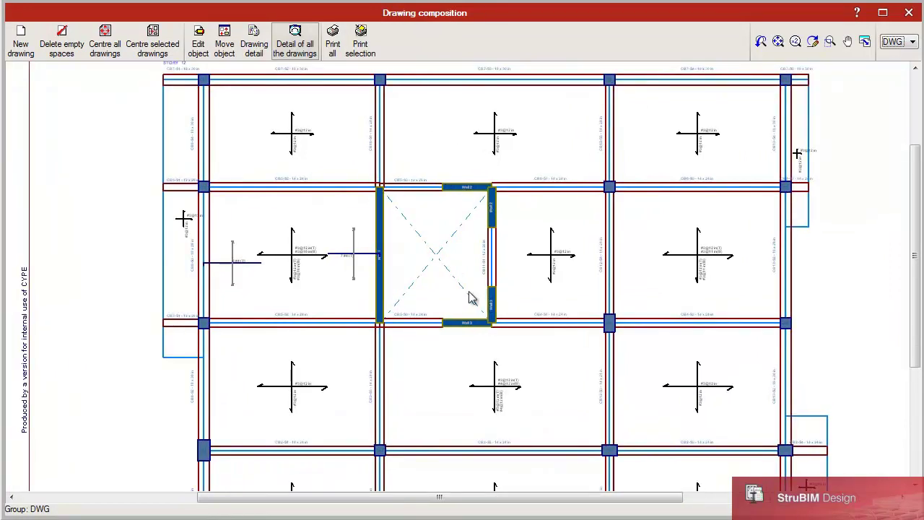
pyautogui.scroll(3, 227, 231)
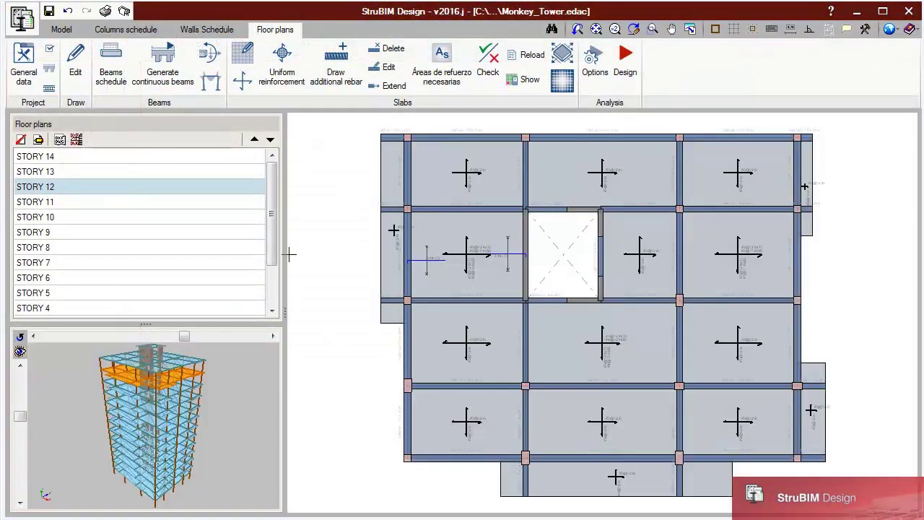
# - View the V2 force diagrams of the Story 12 beams for the Dead loadcase
pyautogui.click(210, 82)
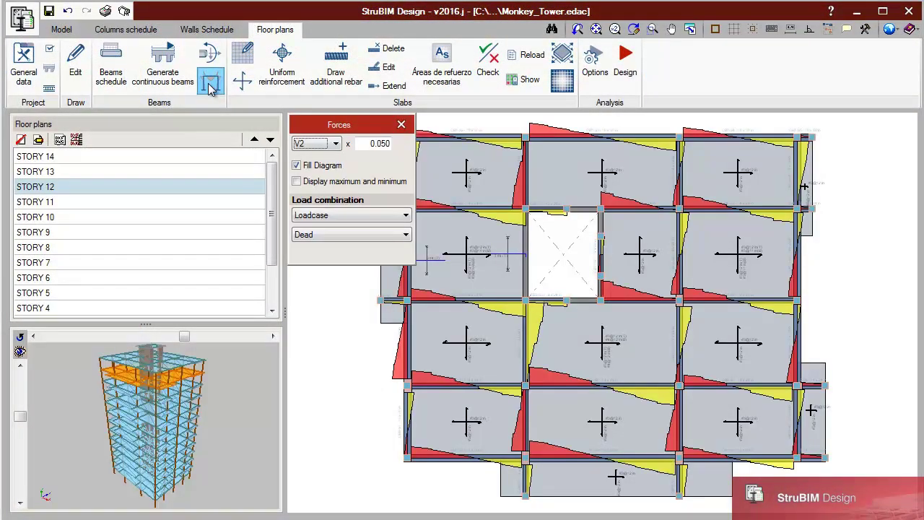
pyautogui.click(210, 54)
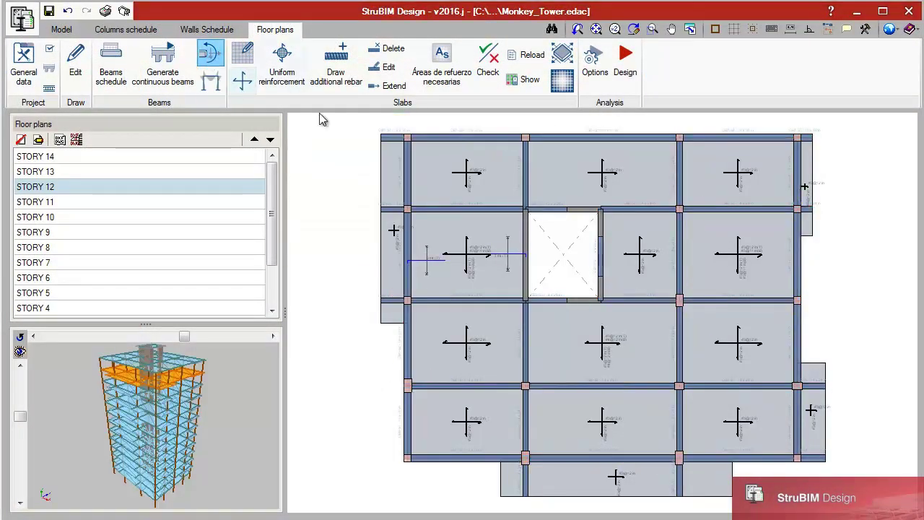
# - Set the typical concrete beam detail to additional reinforcement at the top and mid-span reinforcement at the bottom, and inspect the generated sketch
pyautogui.click(49, 87)
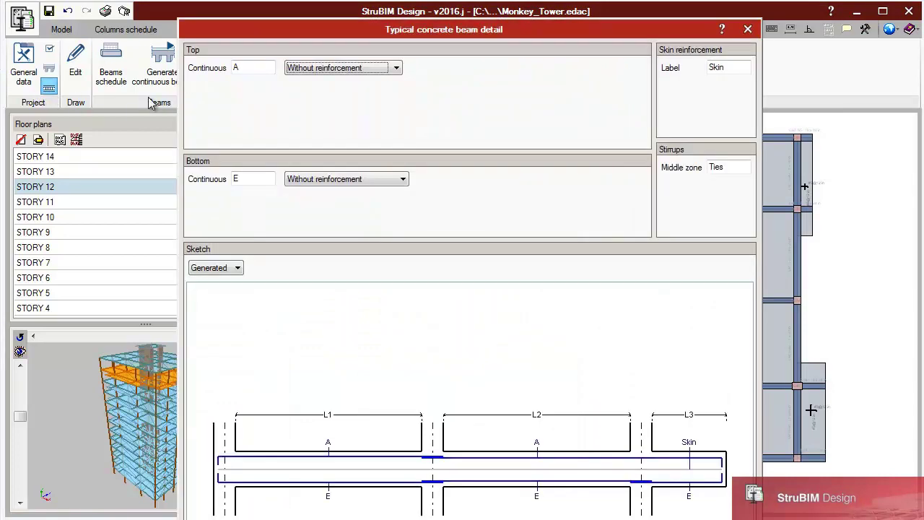
pyautogui.click(340, 67)
pyautogui.click(347, 91)
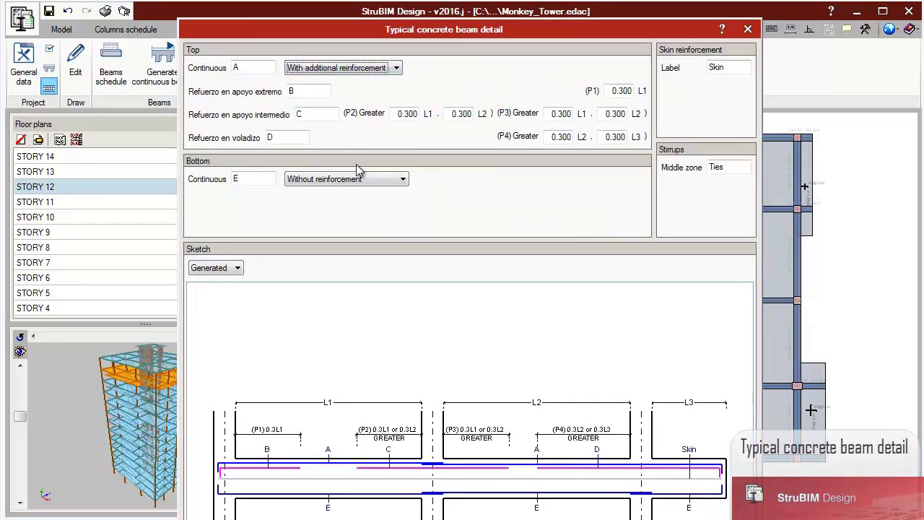
pyautogui.click(365, 179)
pyautogui.click(367, 202)
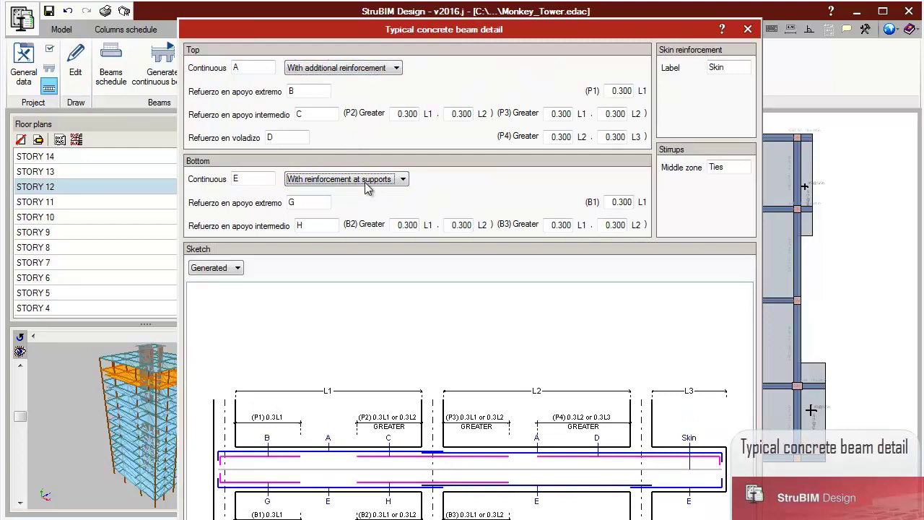
pyautogui.click(372, 180)
pyautogui.click(372, 213)
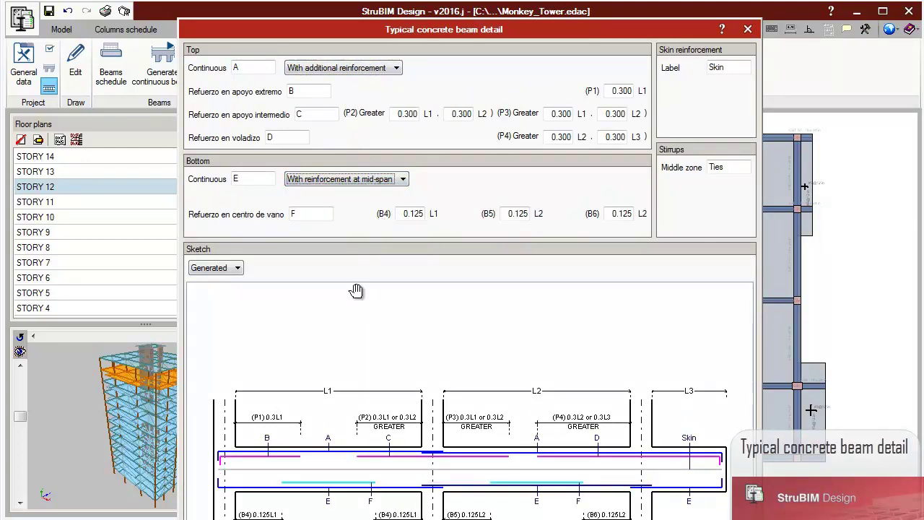
pyautogui.scroll(2, 274, 441)
pyautogui.moveTo(610, 477); pyautogui.dragTo(275, 469, button='middle')
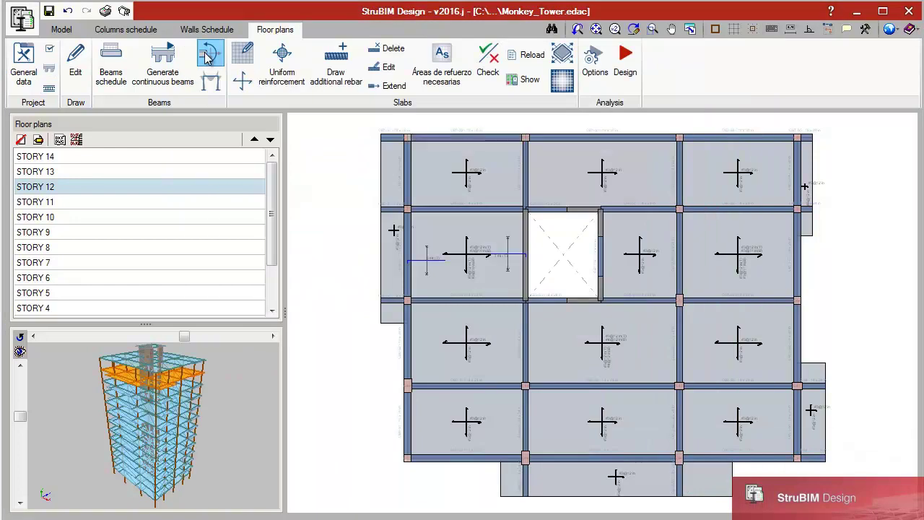
# - Examine the imported forces and moments per loadcase of beam CB5-S2 on Story 12 without changing them
pyautogui.click(471, 220)
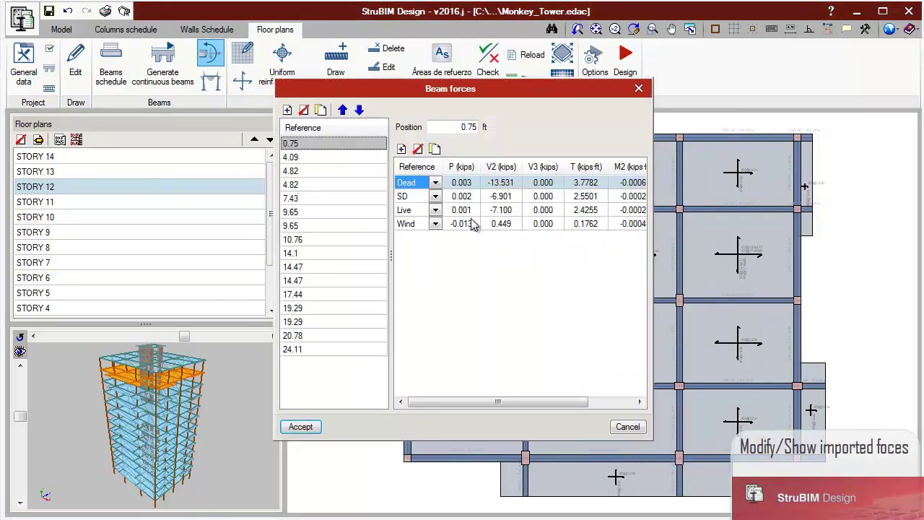
pyautogui.click(593, 214)
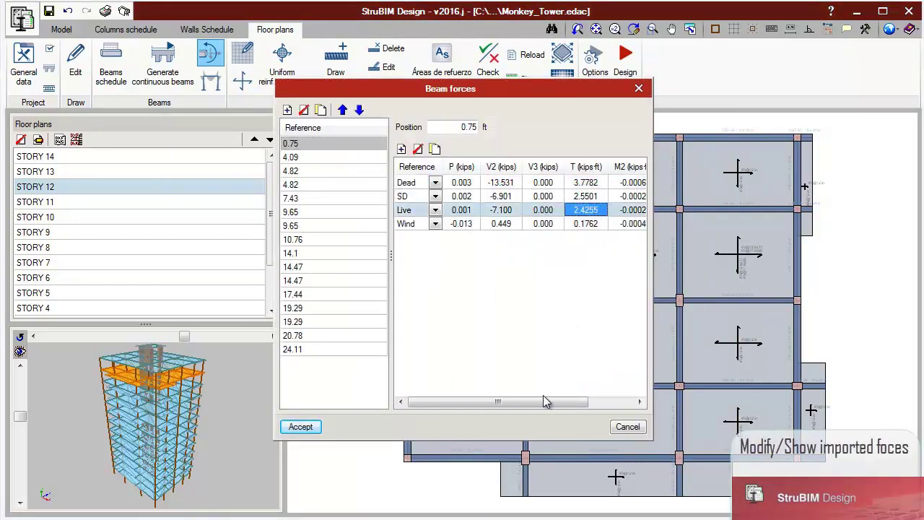
pyautogui.moveTo(545, 402); pyautogui.dragTo(590, 402)
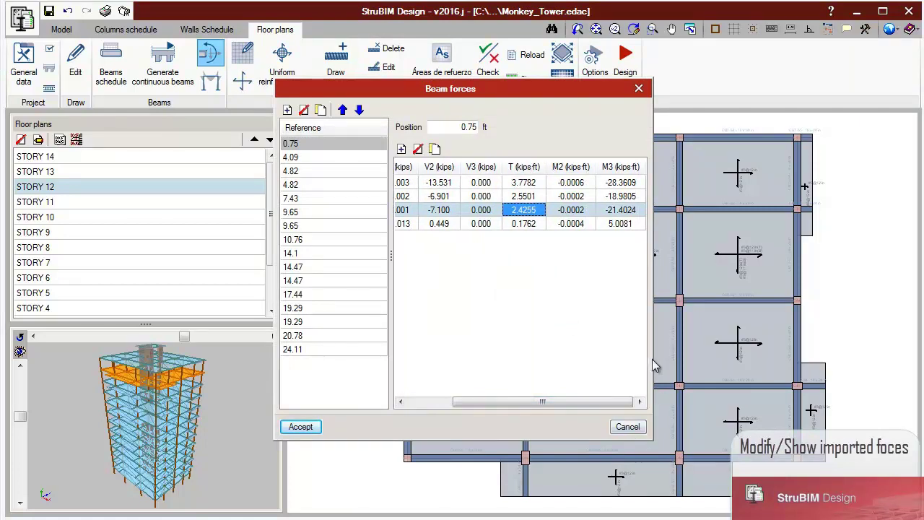
pyautogui.click(634, 427)
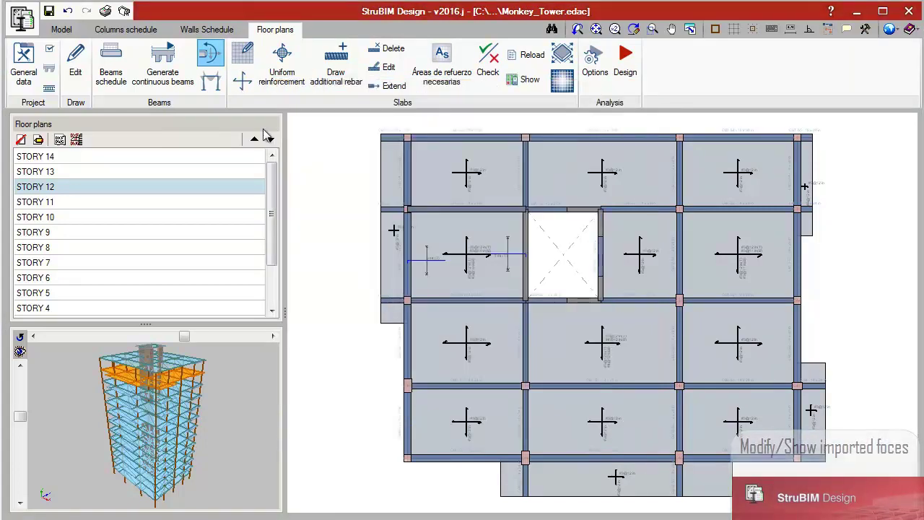
# - Check all beams in the Story 12 beams schedule and examine the check summary report of CB1-S1
pyautogui.click(105, 73)
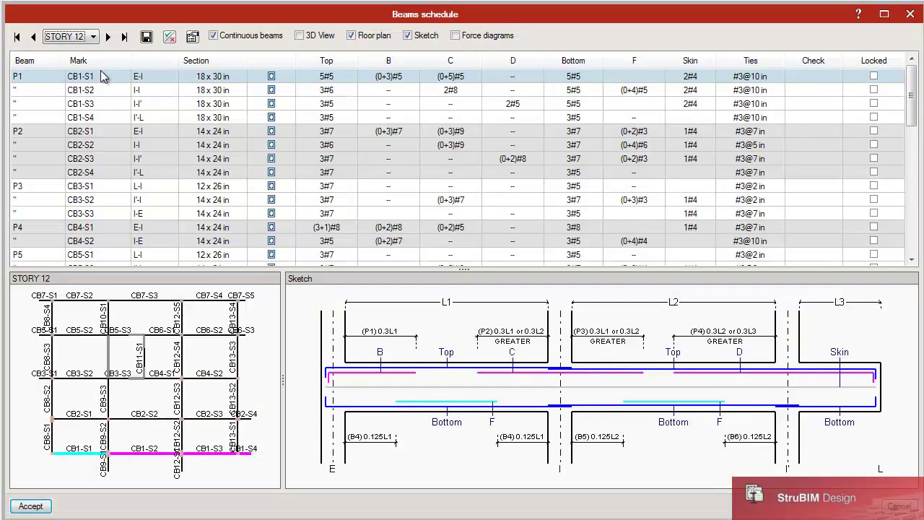
pyautogui.click(169, 37)
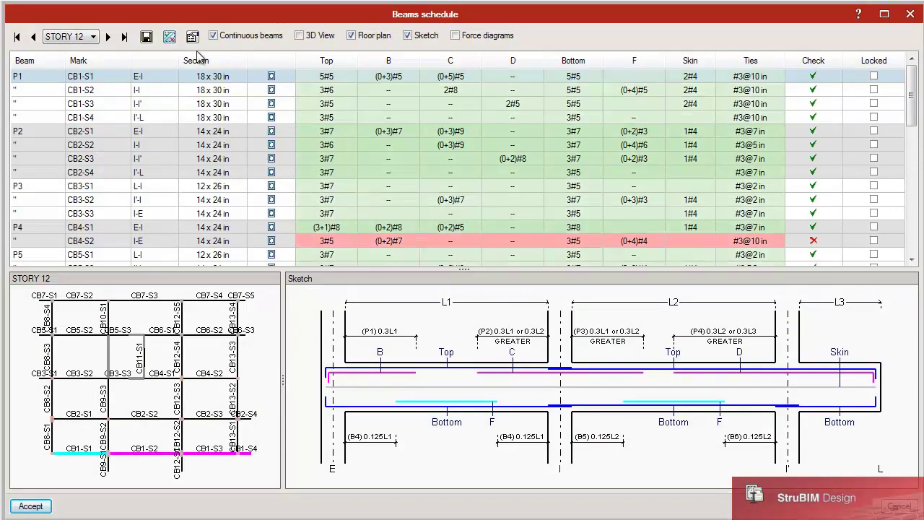
pyautogui.click(827, 78)
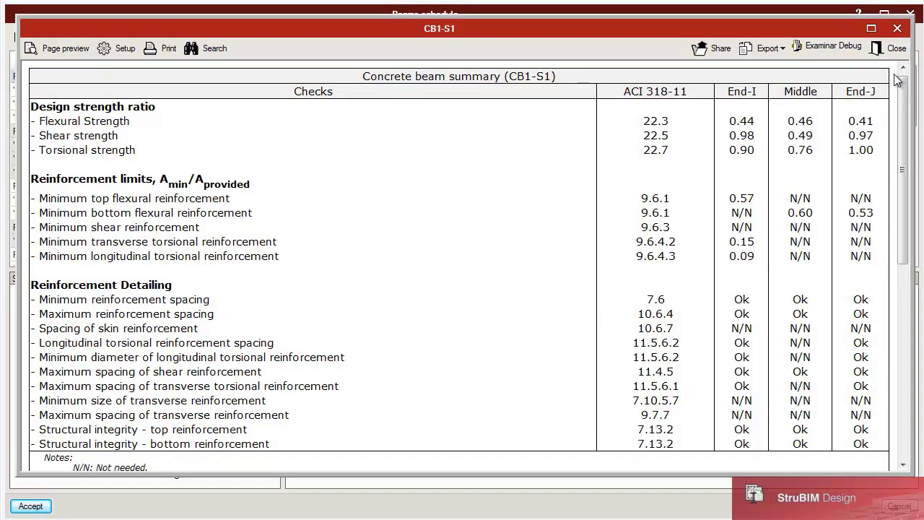
pyautogui.moveTo(902, 119); pyautogui.dragTo(921, 251)
pyautogui.click(897, 49)
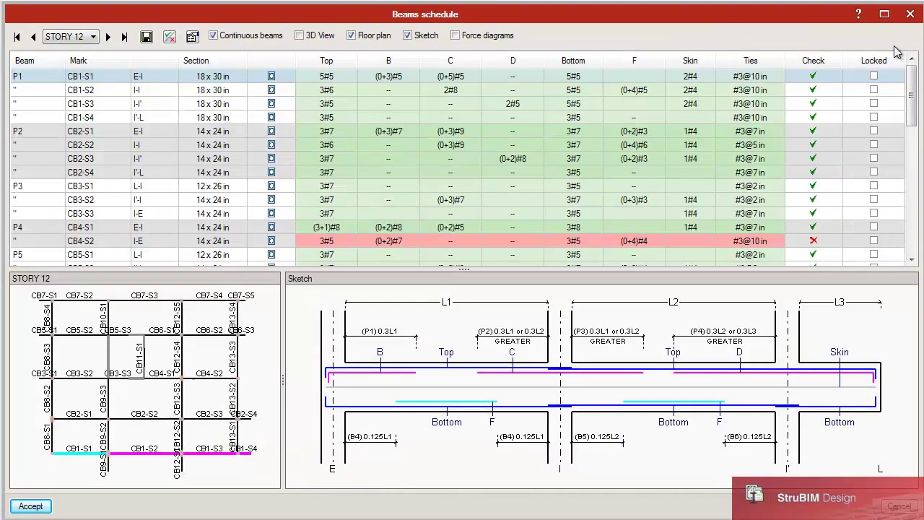
# - Show the force diagrams for beam CB4-S2, set its top longitudinal bars to size #7 and update its check
pyautogui.click(700, 244)
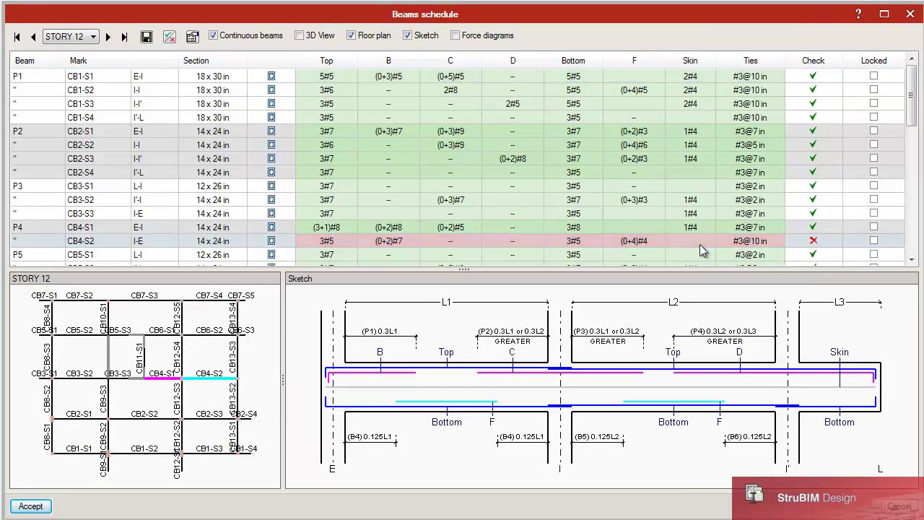
pyautogui.click(459, 36)
pyautogui.doubleClick(403, 240)
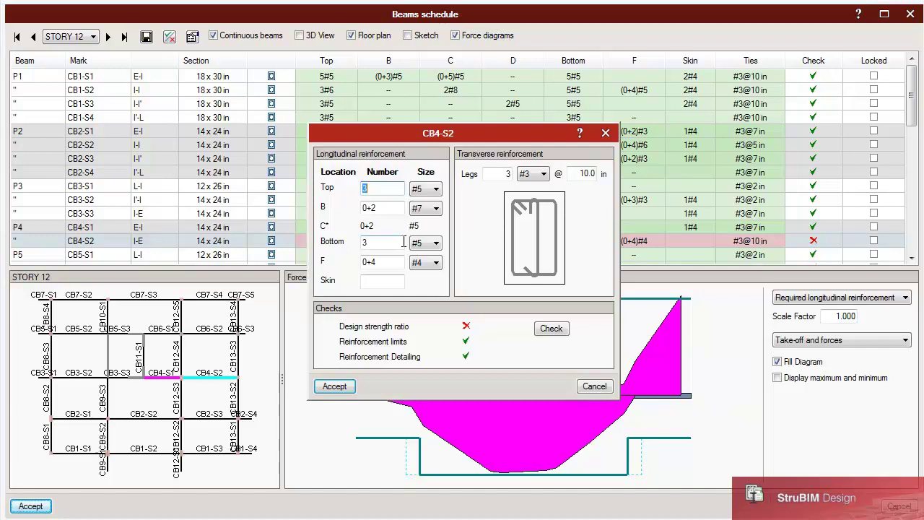
pyautogui.click(436, 189)
pyautogui.click(424, 236)
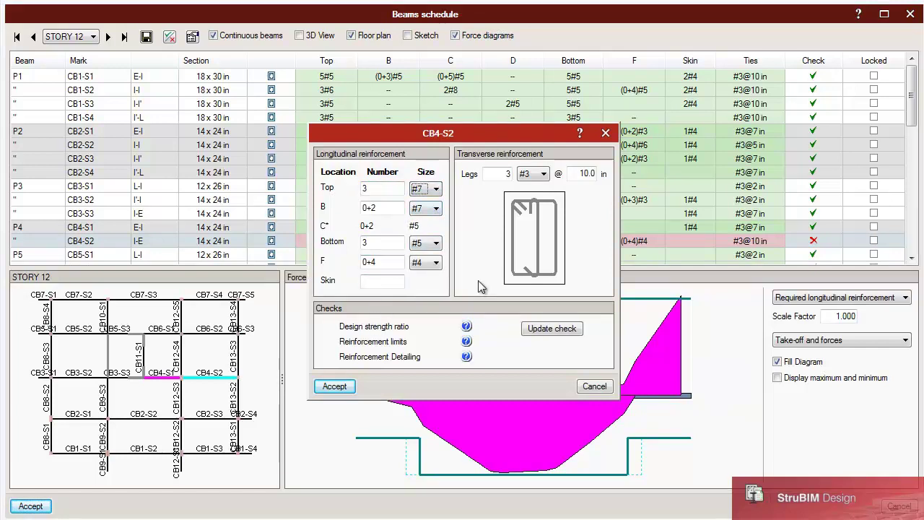
pyautogui.click(550, 330)
pyautogui.click(334, 386)
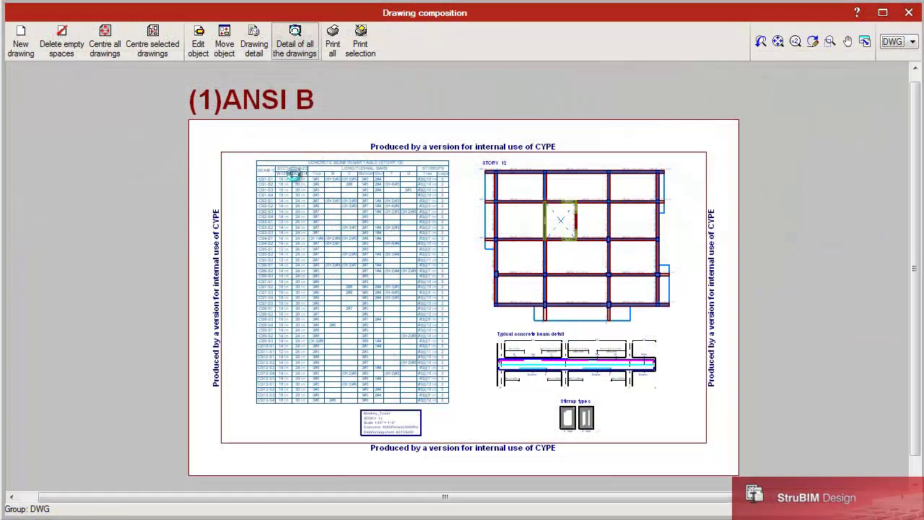
# - Examine the Story 12 beam drawing, including the concrete beam rebar table, typical concrete beam detail and stirrup types
pyautogui.scroll(5, 301, 191)
pyautogui.scroll(1, 823, 414)
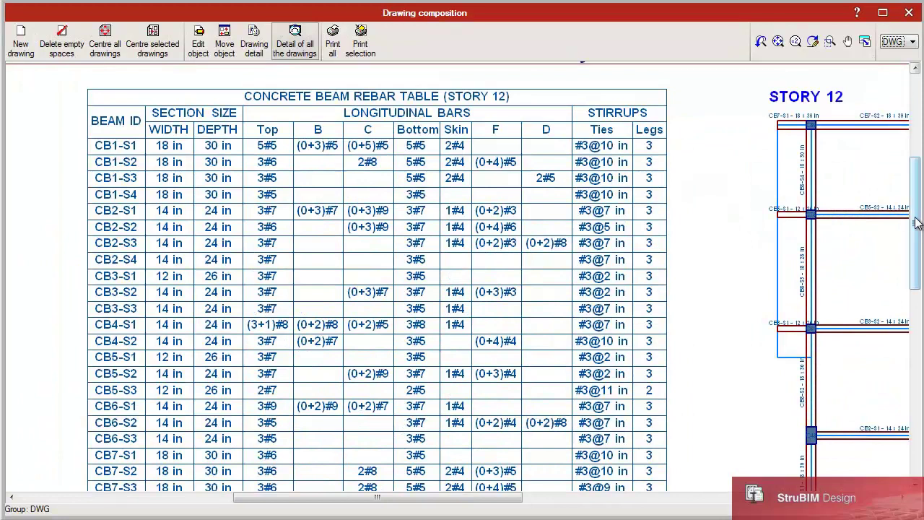
pyautogui.moveTo(917, 223)
pyautogui.mouseDown()
pyautogui.moveTo(918, 376)
pyautogui.moveTo(915, 348)
pyautogui.mouseUp()
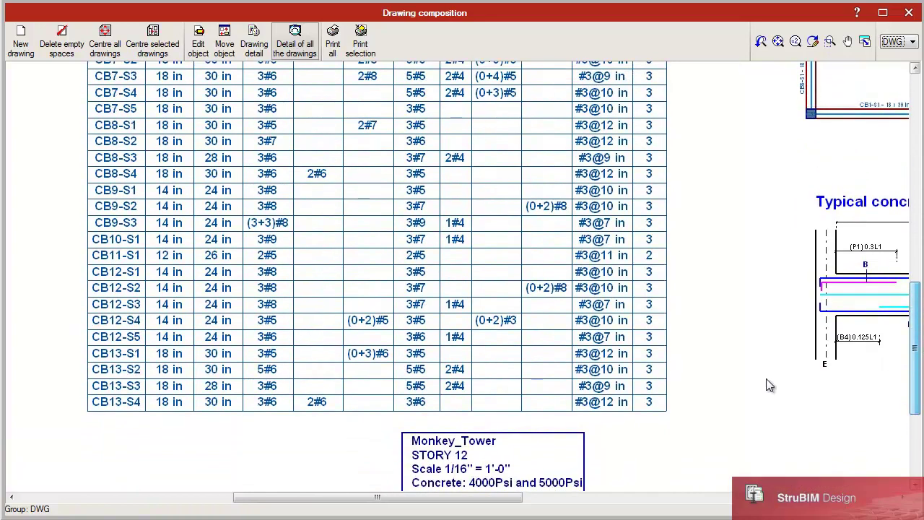
pyautogui.moveTo(456, 500); pyautogui.dragTo(622, 508)
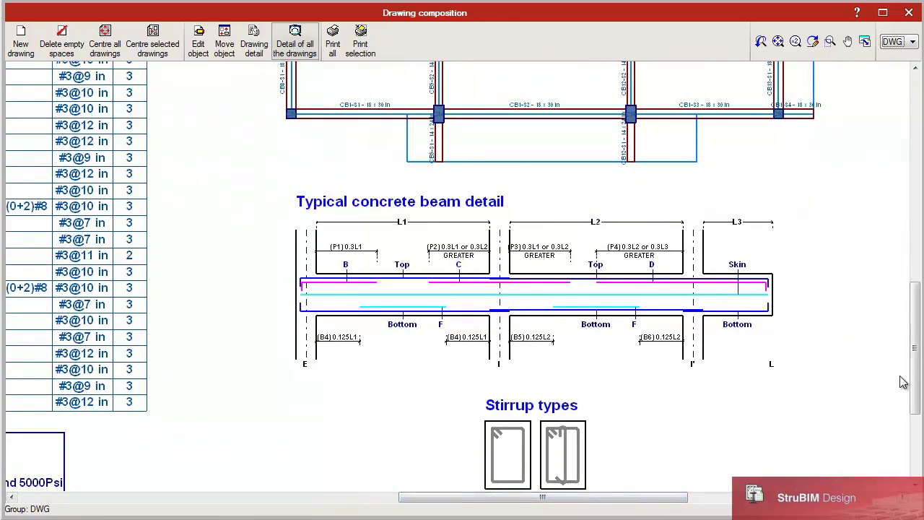
pyautogui.moveTo(918, 399); pyautogui.dragTo(919, 274)
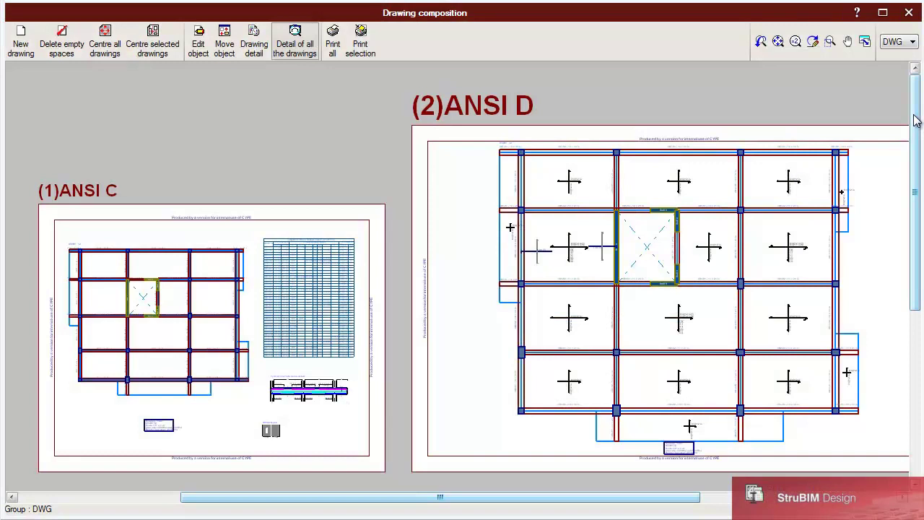
# - Look over the remaining sheets in the drawing composition
pyautogui.moveTo(917, 120); pyautogui.dragTo(919, 304)
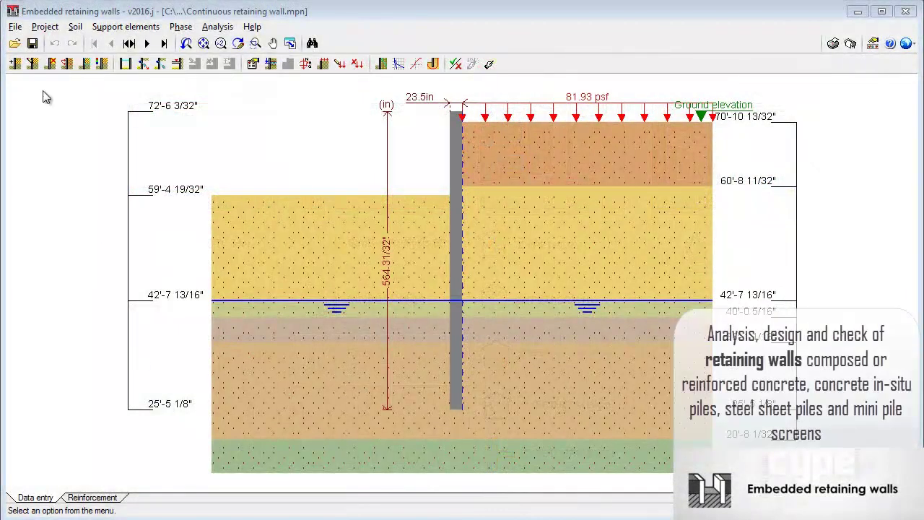
# - Switch to Embedded retaining walls and view the available wall types for the continuous retaining wall without changing the selection
pyautogui.click(44, 26)
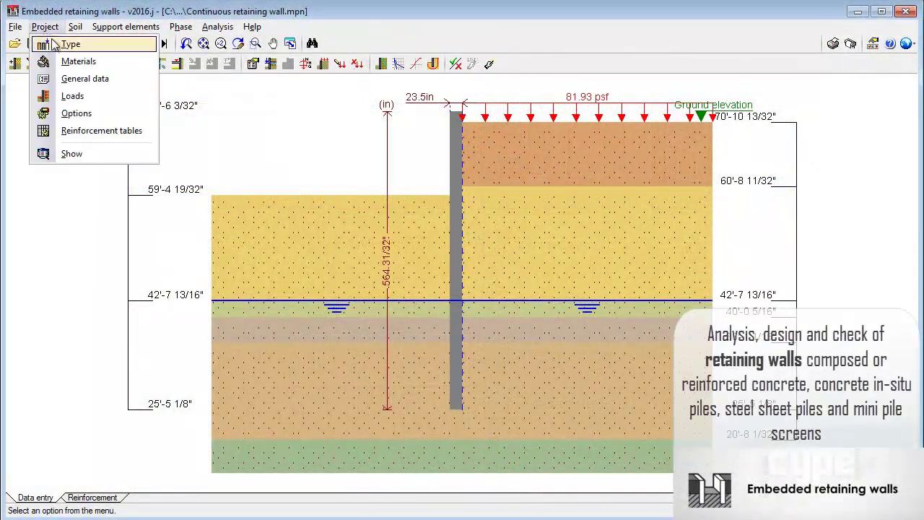
pyautogui.click(56, 42)
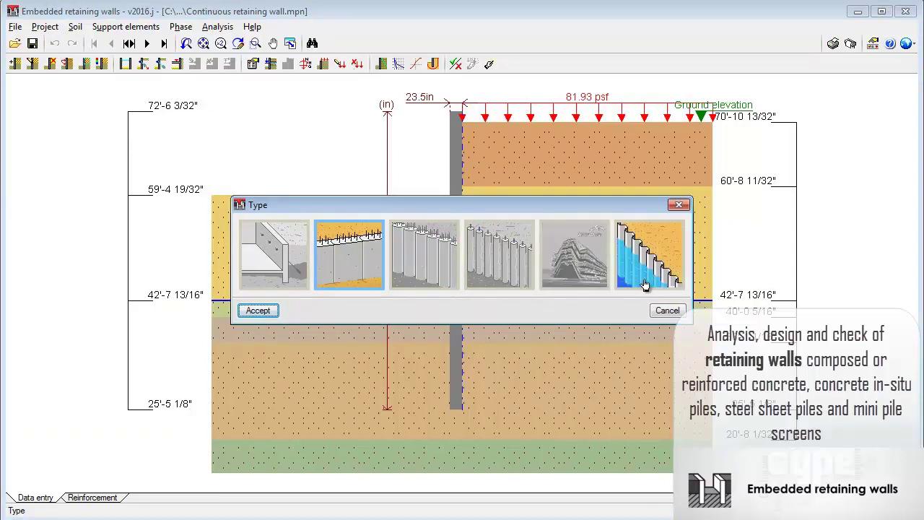
pyautogui.click(667, 310)
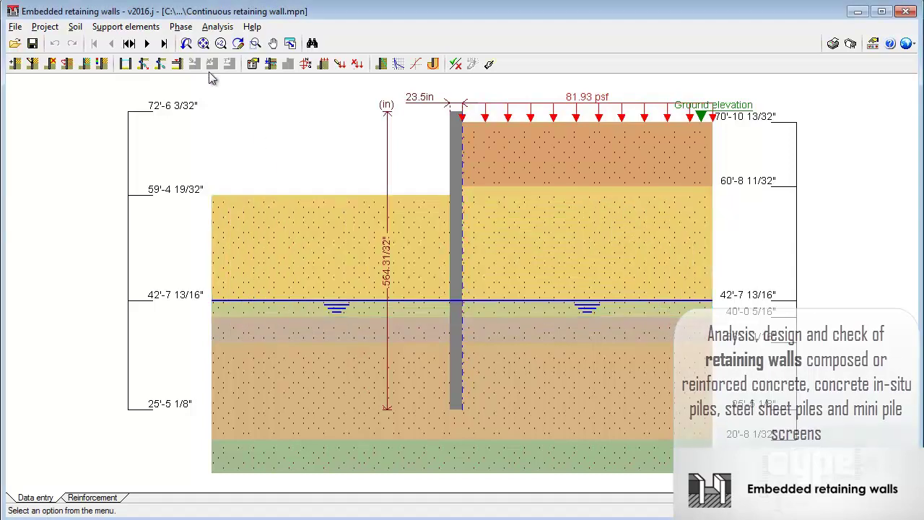
# - Advance through the retaining wall's construction phases to the last one, with all floor slabs and their loads in place
pyautogui.click(148, 44)
pyautogui.click(147, 44)
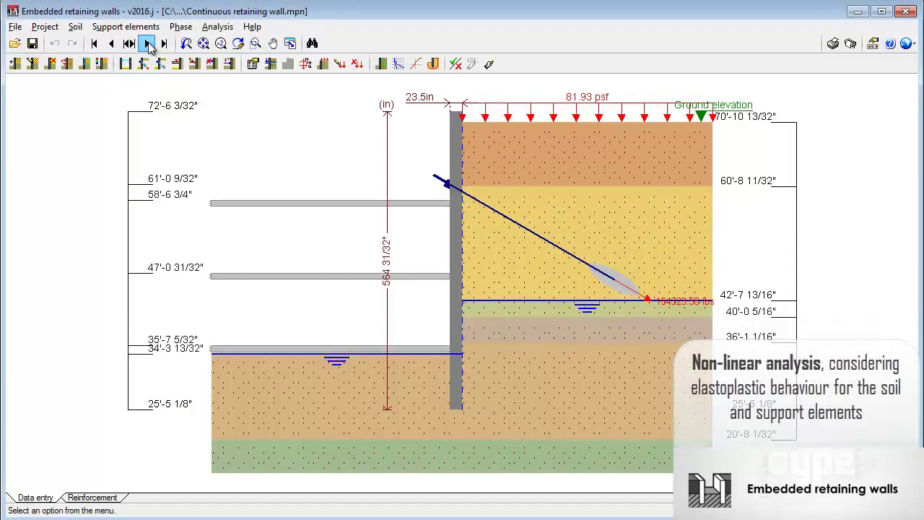
pyautogui.click(148, 44)
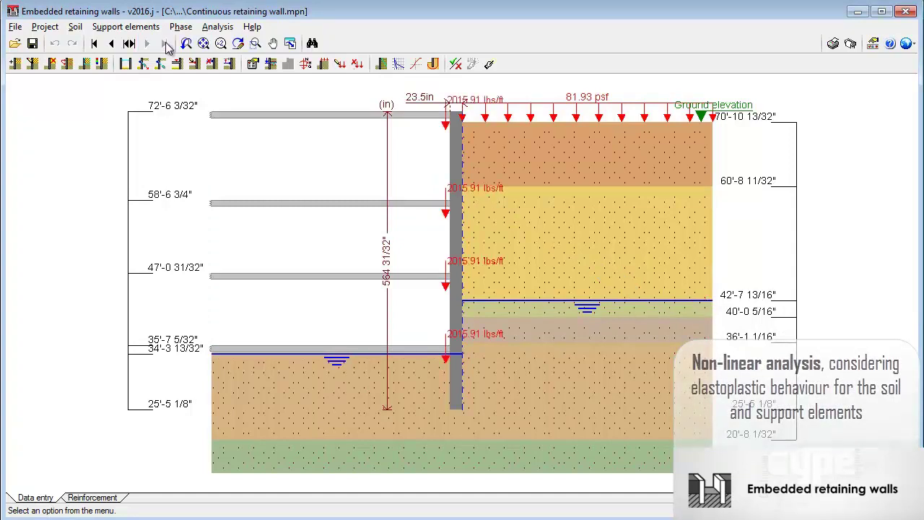
# - Show the phase results of the retaining wall with the displacements diagram
pyautogui.click(214, 28)
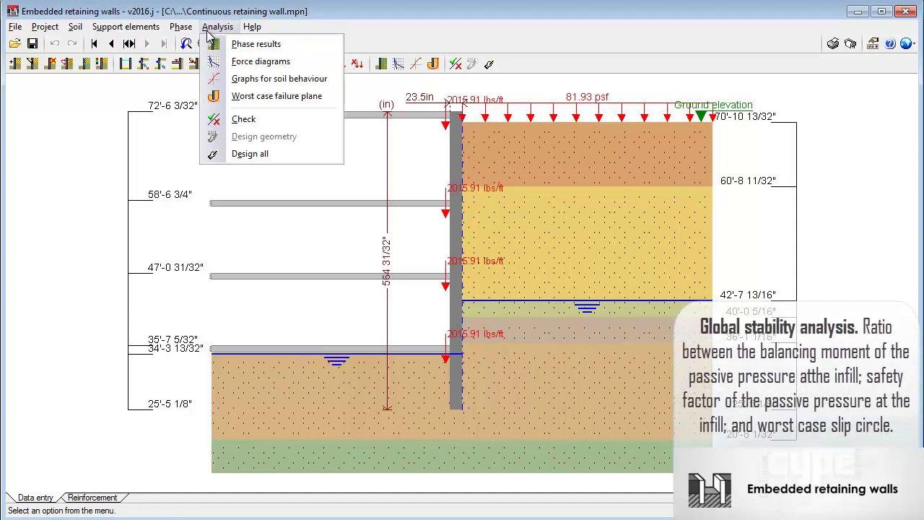
pyautogui.click(234, 48)
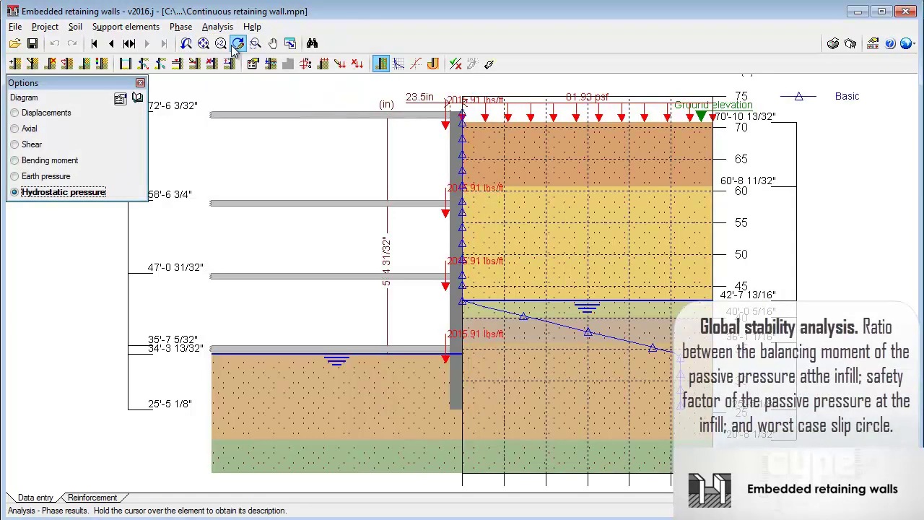
pyautogui.click(32, 114)
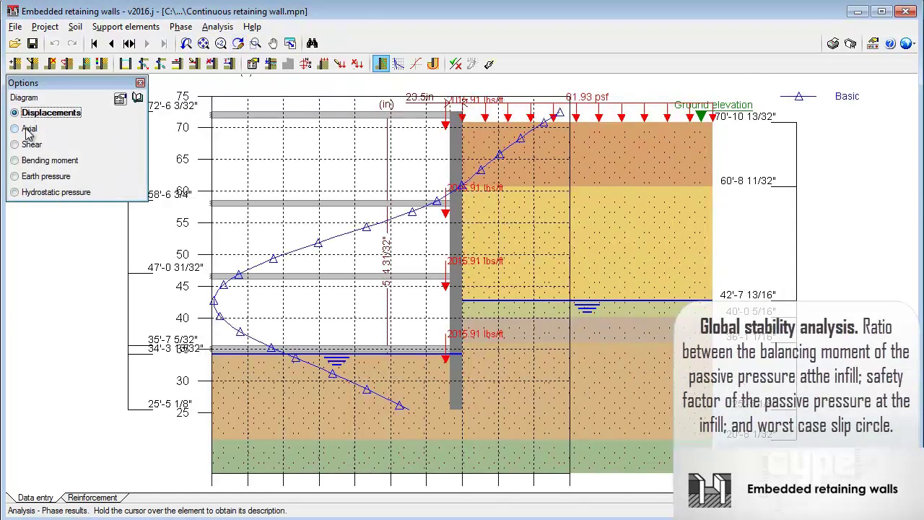
# - Display the worst case failure plane with its critical sliding circle and read through the wall's code checks report
pyautogui.click(433, 63)
pyautogui.scroll(2, 386, 232)
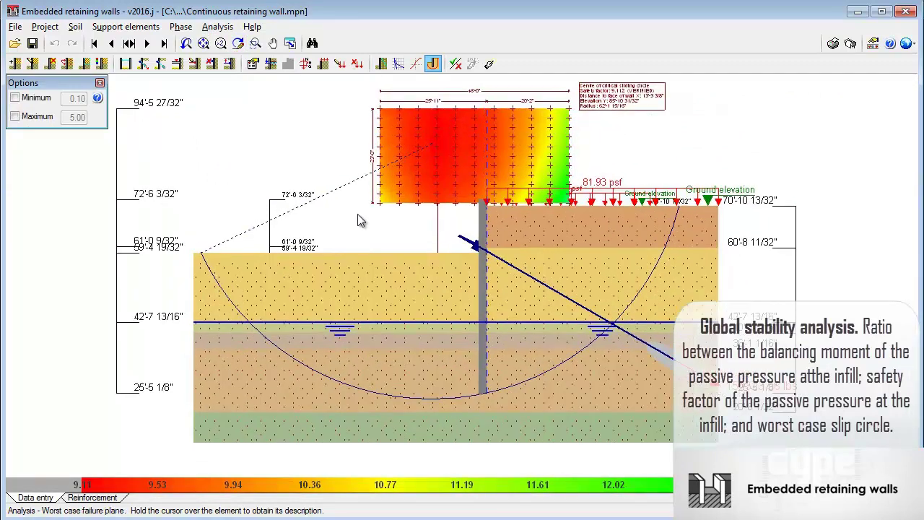
pyautogui.moveTo(334, 206); pyautogui.dragTo(360, 218, button='middle')
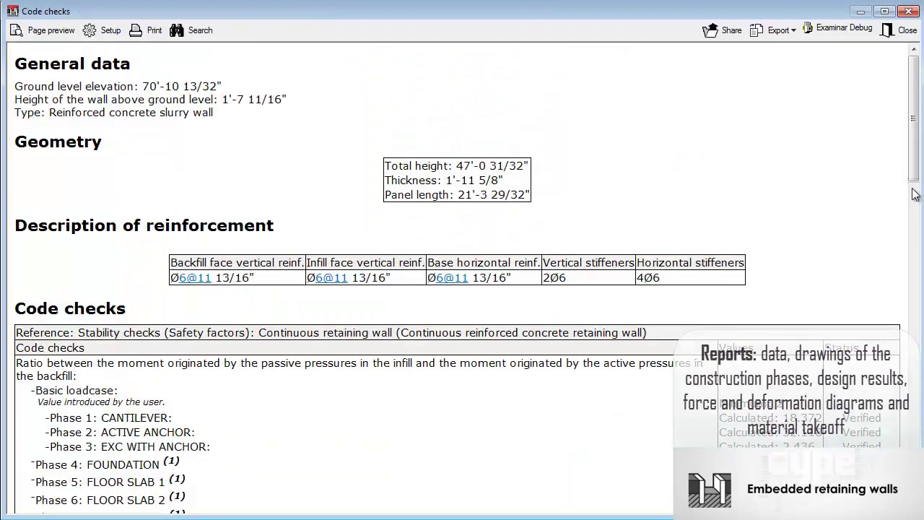
pyautogui.scroll(-5, 914, 160)
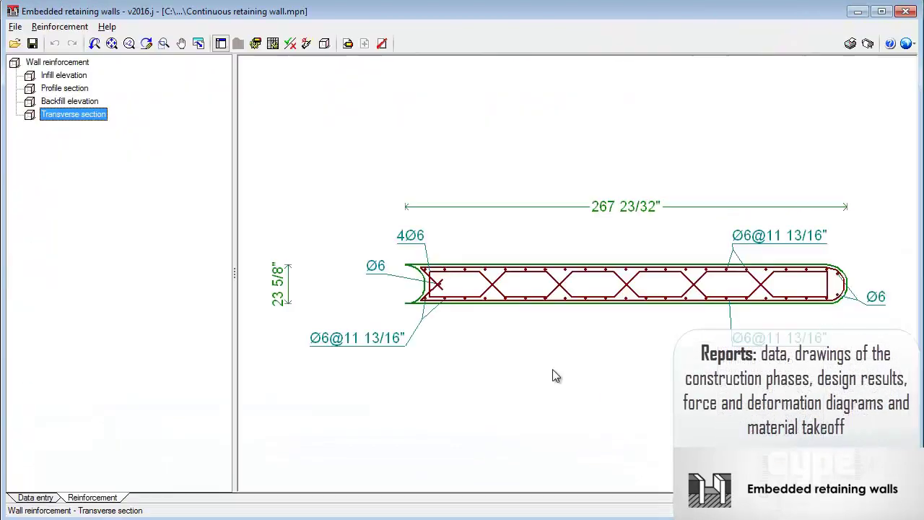
# - Examine the wall reinforcement in the backfill elevation, profile section and infill elevation, ending at the overall wall reinforcement entry
pyautogui.click(71, 103)
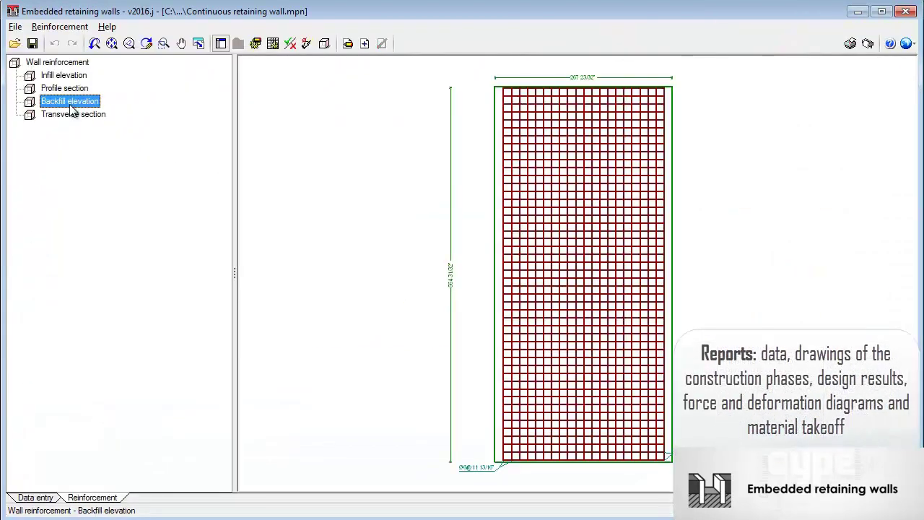
pyautogui.click(69, 90)
pyautogui.click(69, 76)
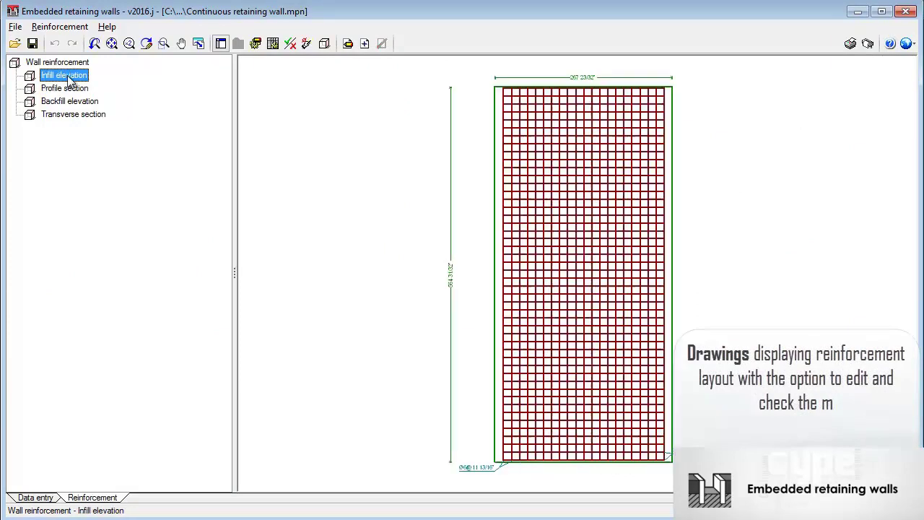
pyautogui.click(63, 63)
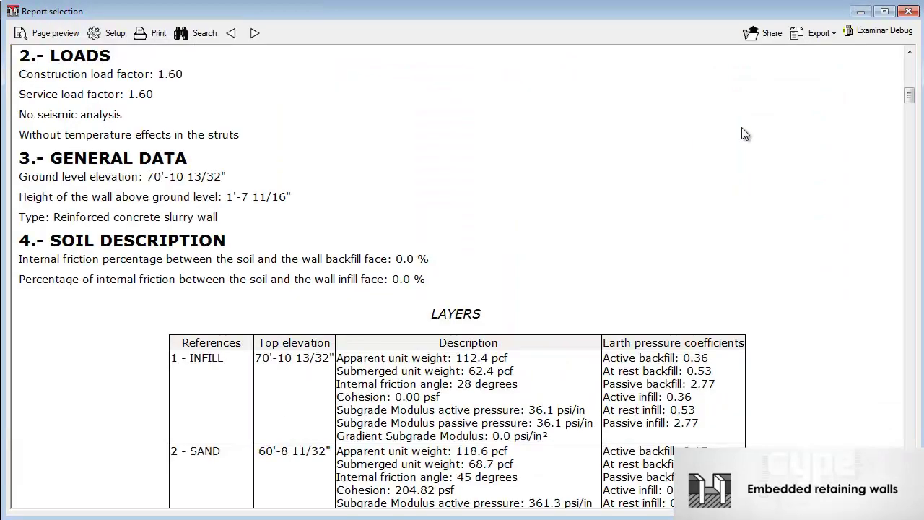
# - Read through the retaining wall report from the soil layer descriptions to the construction phase drawings
pyautogui.moveTo(910, 100); pyautogui.dragTo(918, 181)
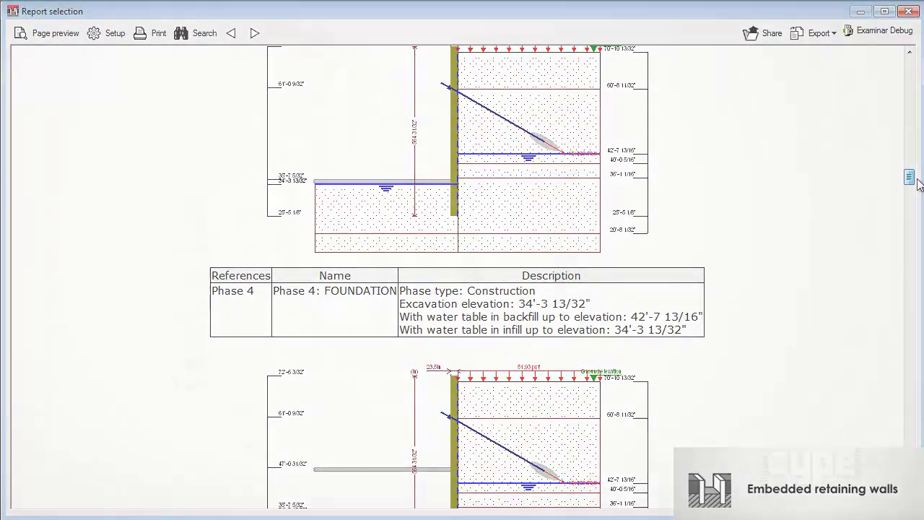